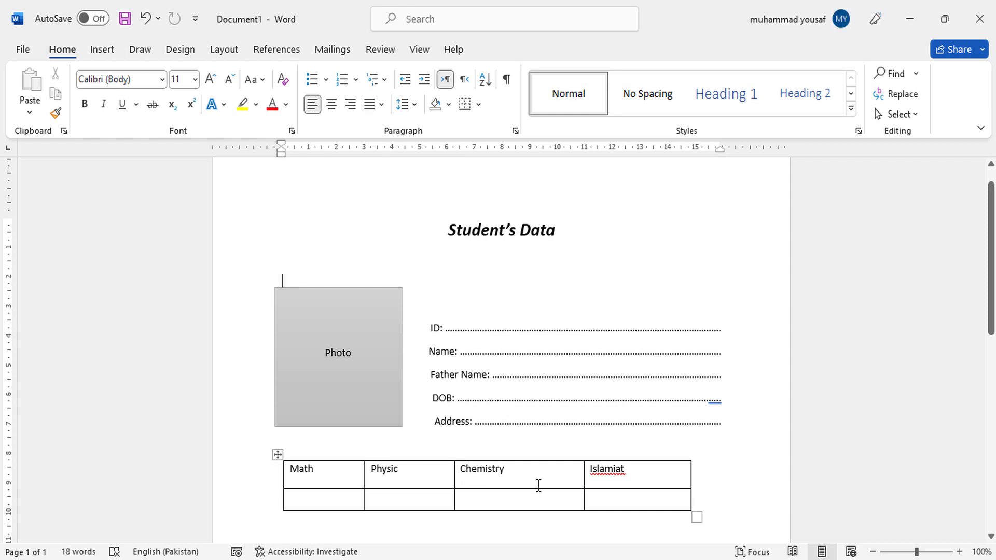
# - Switch to the blank Excel workbook and merge and center cells A1:I2 on Sheet1
pyautogui.click(611, 559)
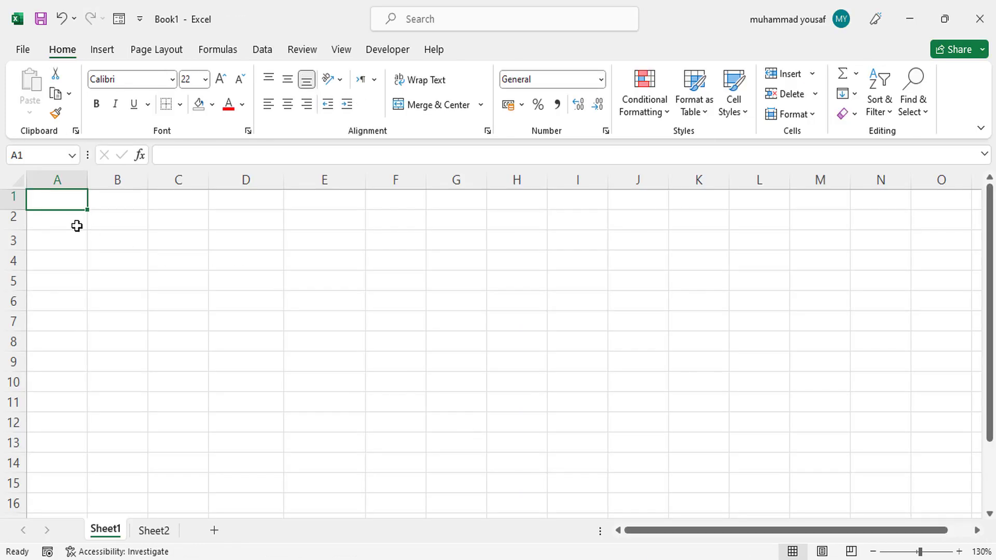
pyautogui.moveTo(69, 202); pyautogui.dragTo(220, 223)
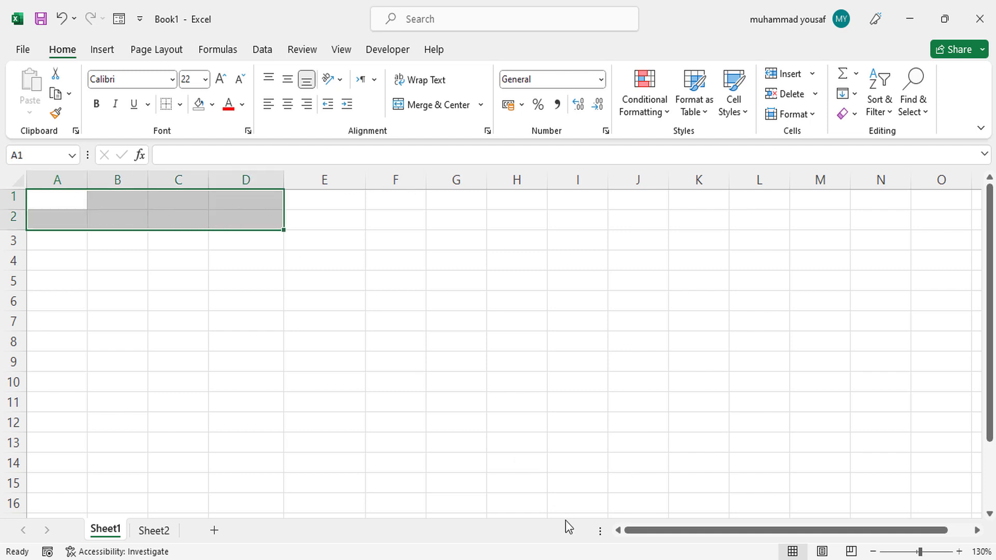
pyautogui.hotkey('alt', 'Tab')
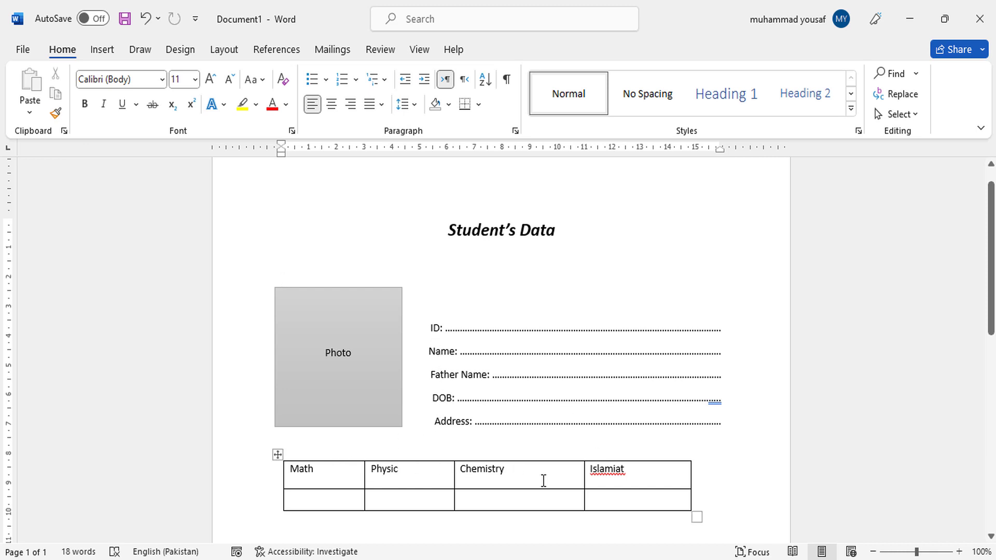
pyautogui.hotkey('alt', 'Tab')
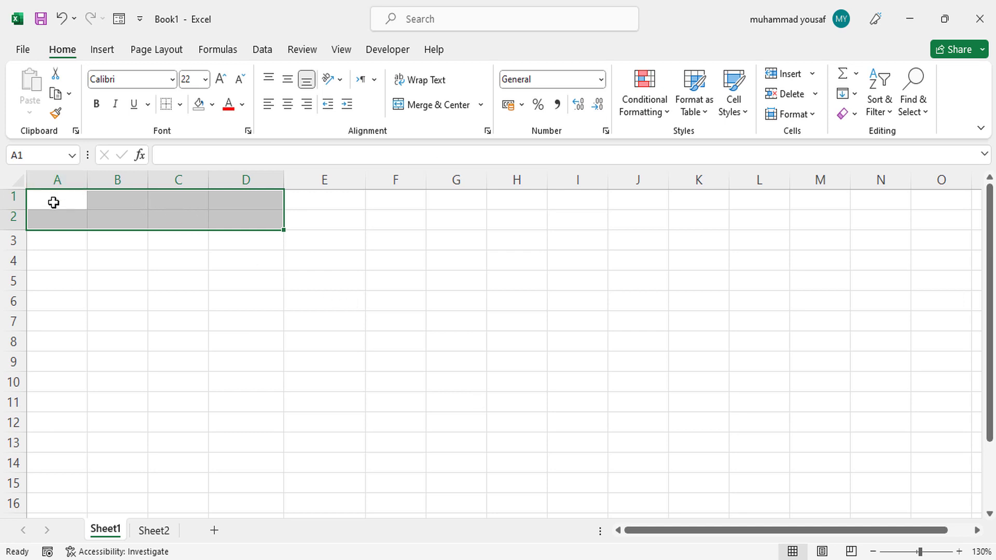
pyautogui.moveTo(53, 203); pyautogui.dragTo(567, 222)
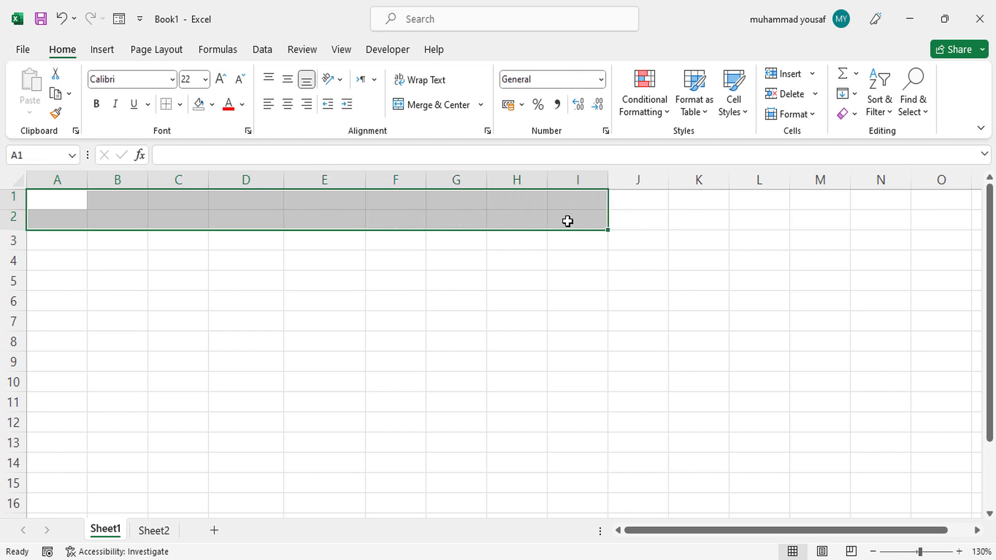
pyautogui.click(425, 108)
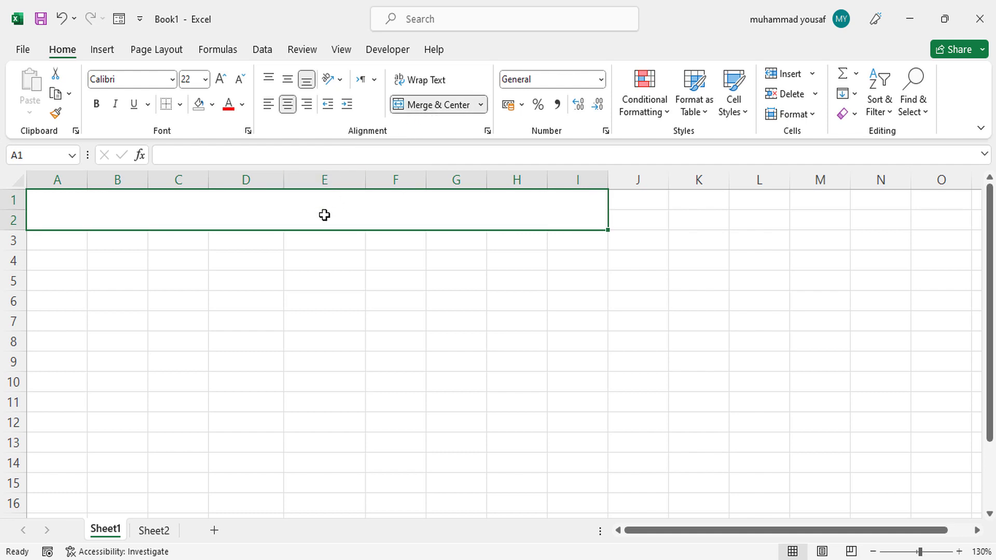
# - Enter the title "Students Data" in the merged cell A1
pyautogui.write('Stude')
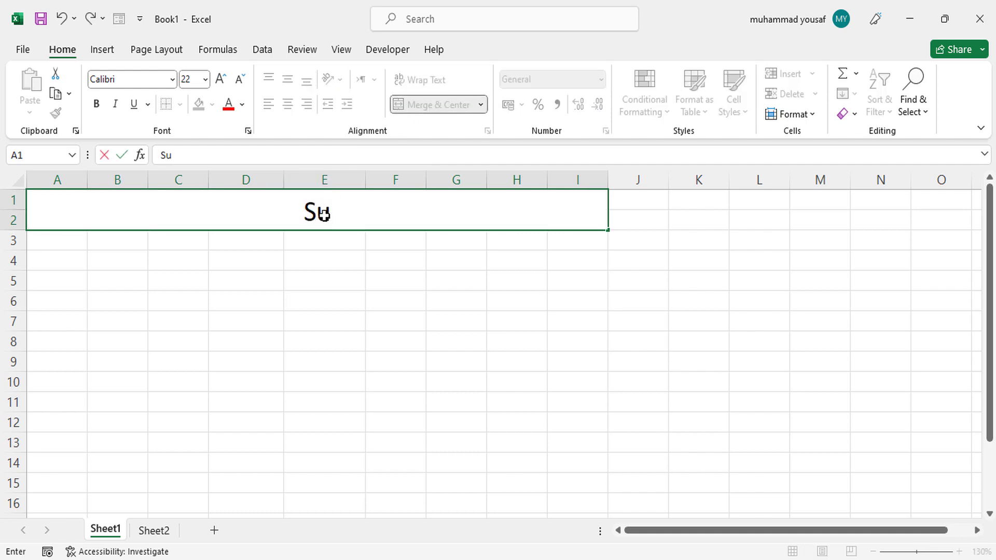
pyautogui.write('nts Data')
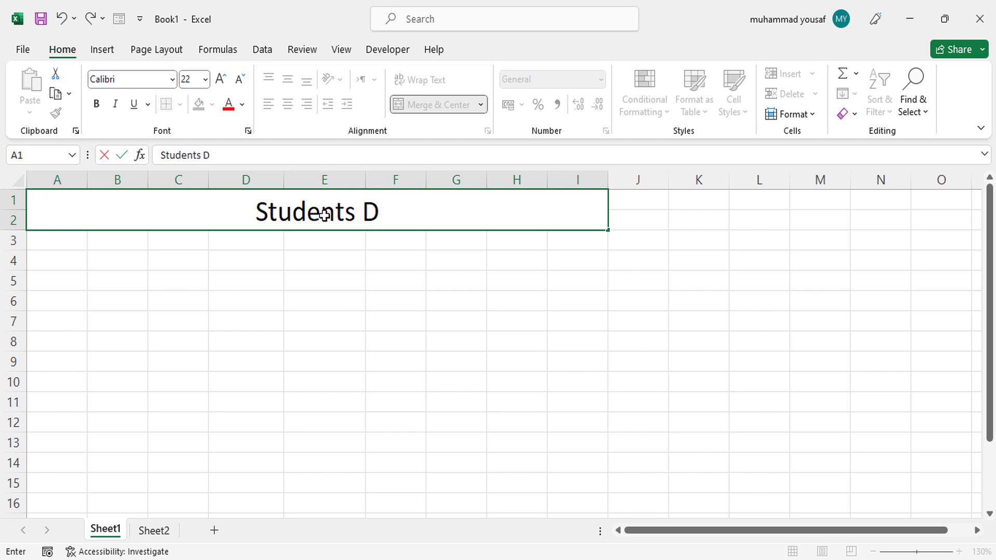
pyautogui.click(318, 254)
# - Give the Students Data title cell a standard green fill and a white font color
pyautogui.click(310, 220)
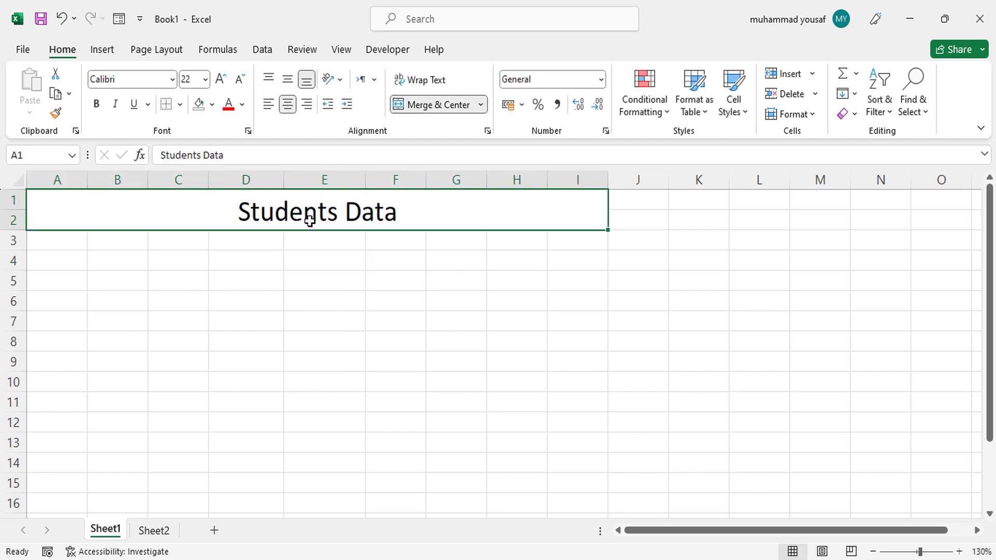
pyautogui.click(213, 105)
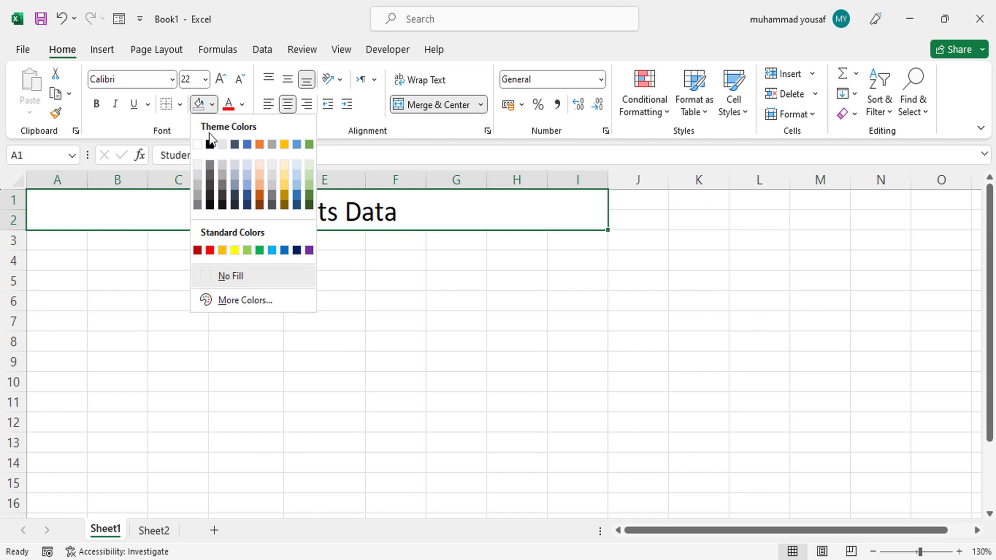
pyautogui.click(258, 253)
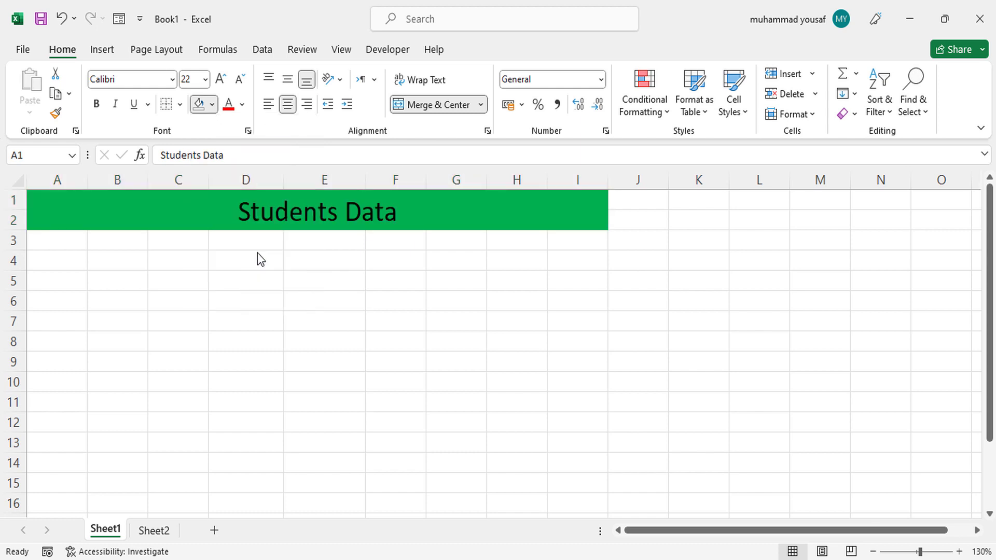
pyautogui.click(242, 106)
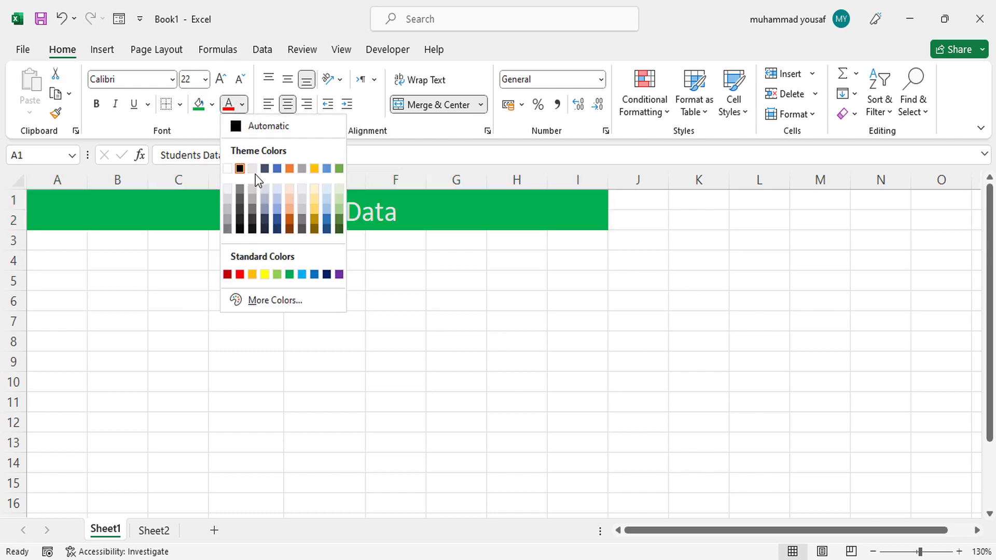
pyautogui.click(228, 168)
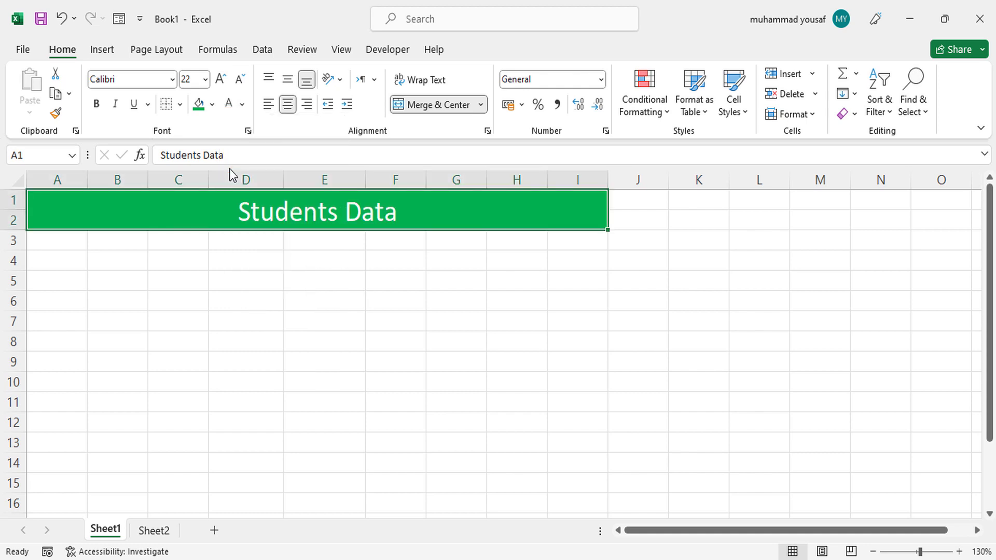
# - Enter the column headers ID, Name, Address and DOB in cells A3 to D3
pyautogui.click(55, 245)
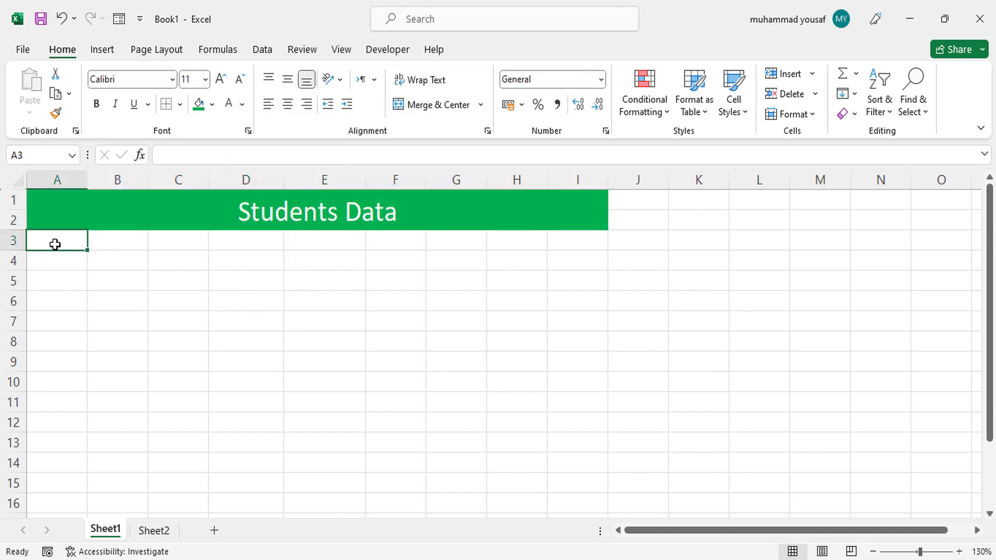
pyautogui.write('ID')
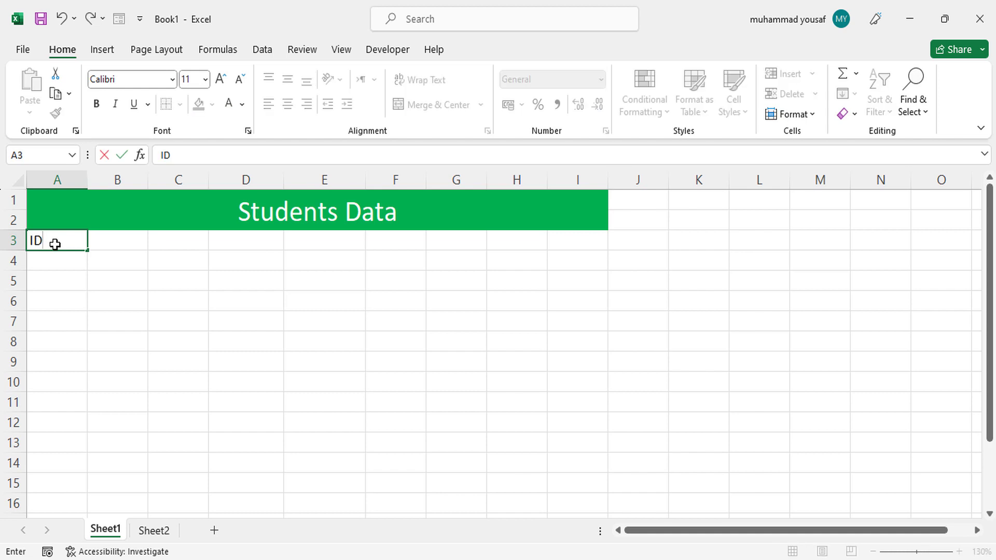
pyautogui.press('Tab')
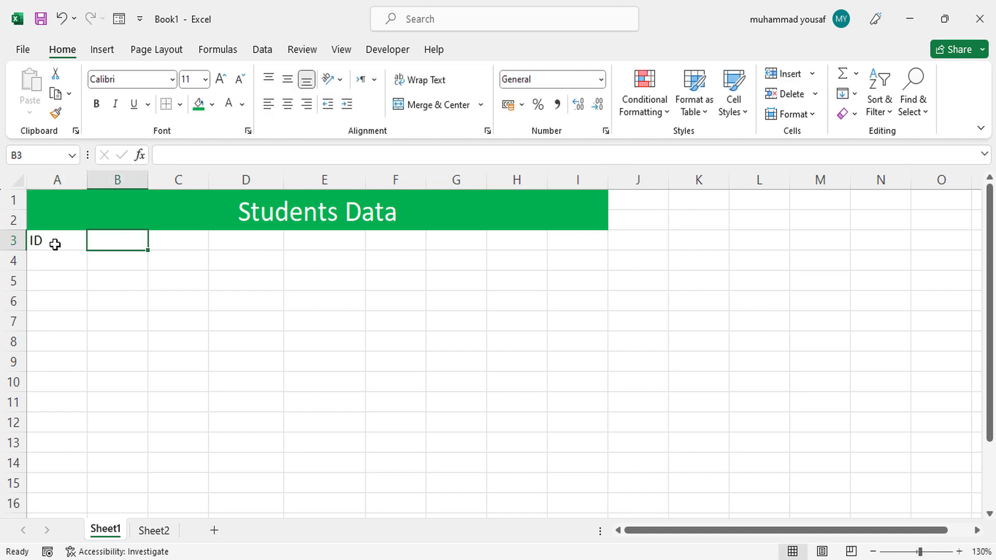
pyautogui.write('Name')
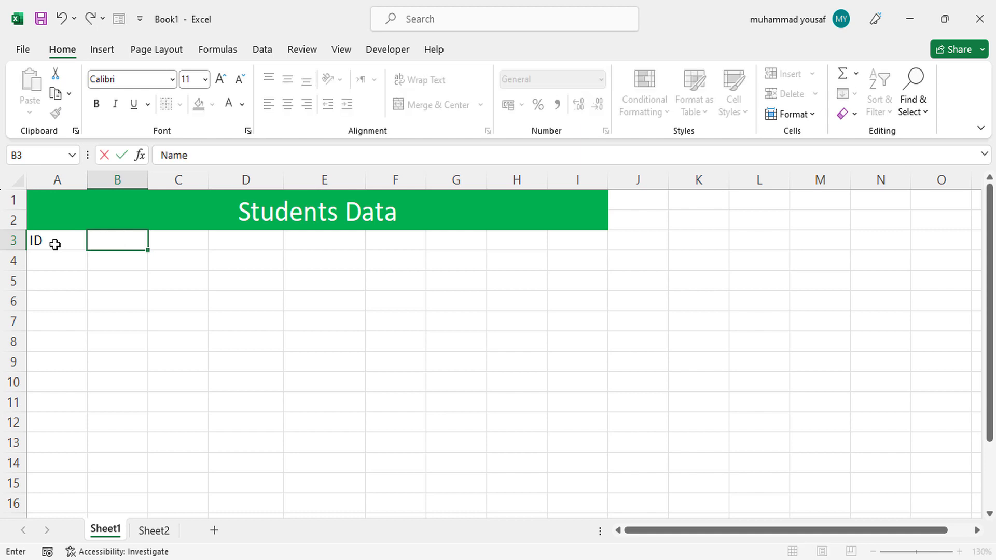
pyautogui.press('Tab')
pyautogui.write('Address')
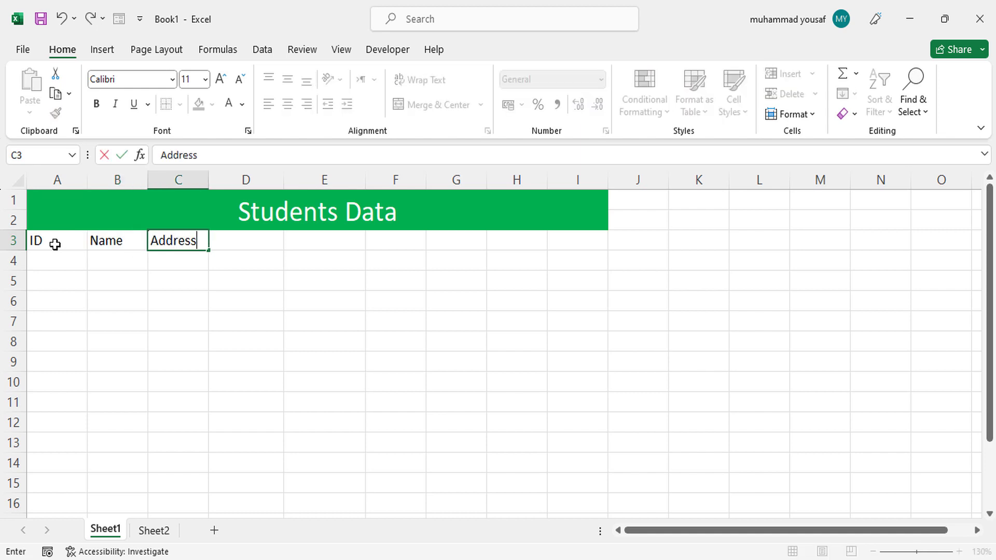
pyautogui.press('Tab')
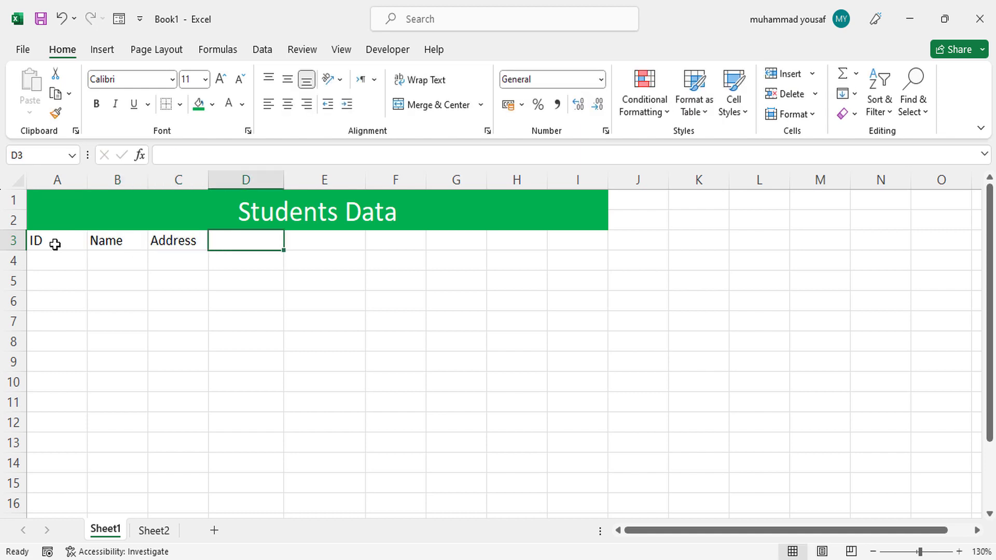
pyautogui.write('C')
pyautogui.press('BackSpace')
pyautogui.write('DOB')
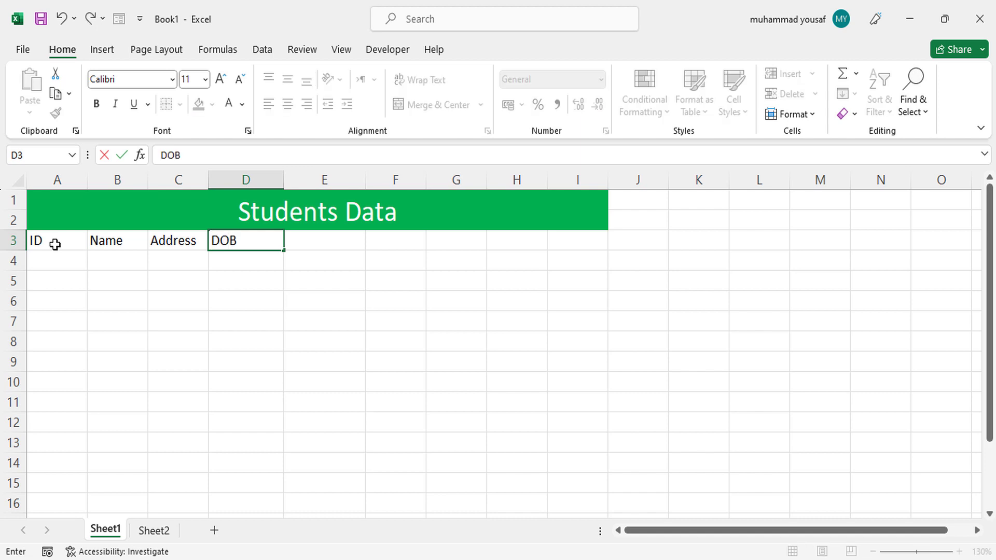
pyautogui.press('Tab')
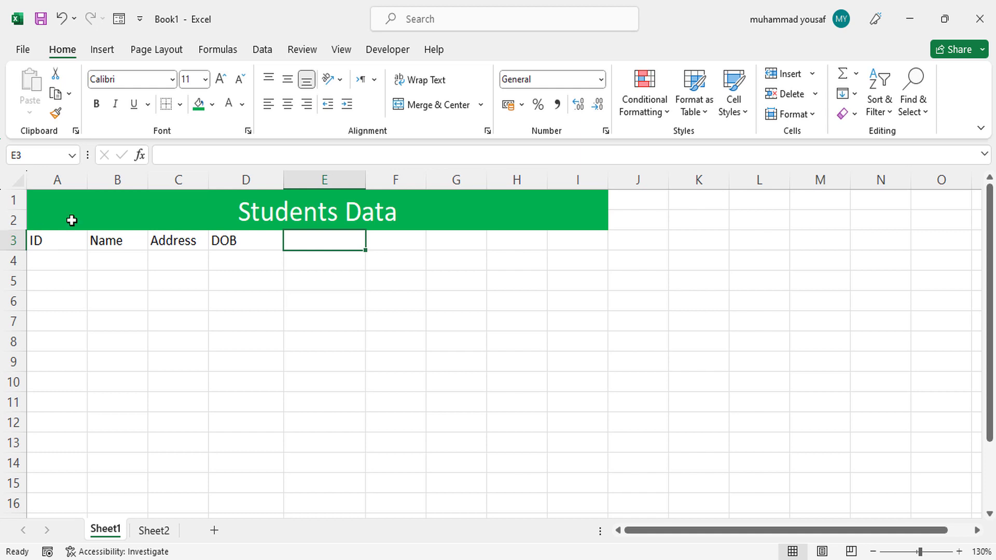
# - Replace the header in cell C3 with "Father Name"
pyautogui.click(158, 238)
pyautogui.doubleClick(158, 238)
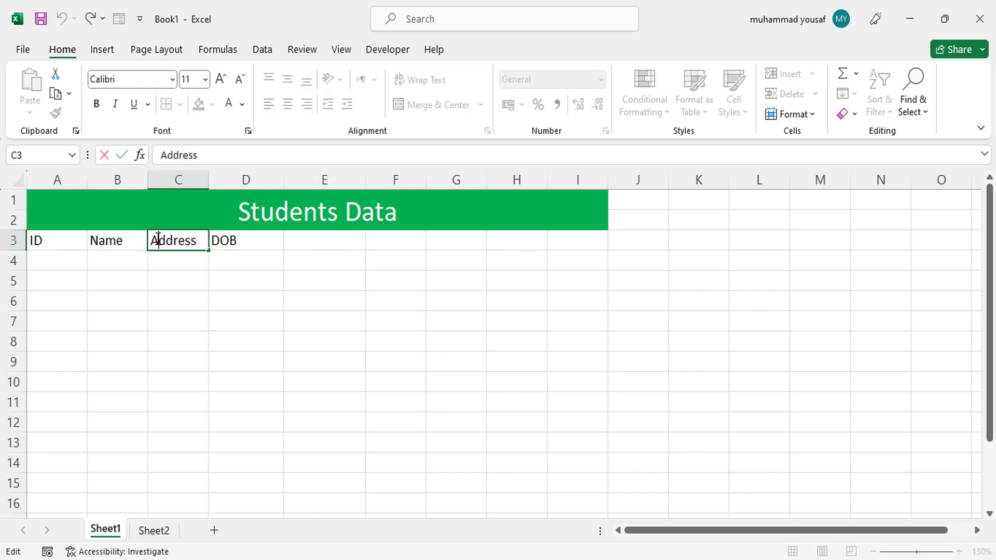
pyautogui.doubleClick(158, 239)
pyautogui.write('Fat')
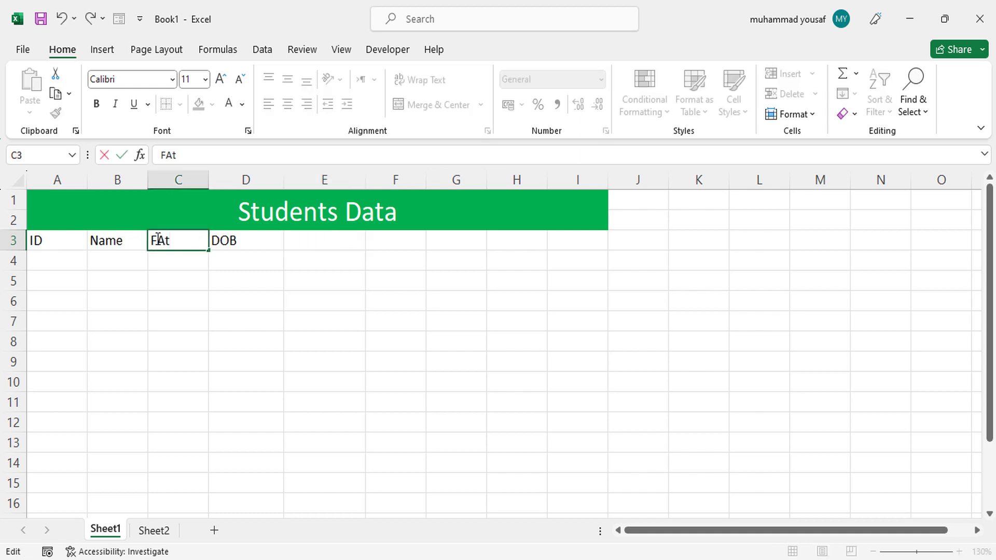
pyautogui.press('BackSpace')
pyautogui.press('BackSpace')
pyautogui.write('ather Name')
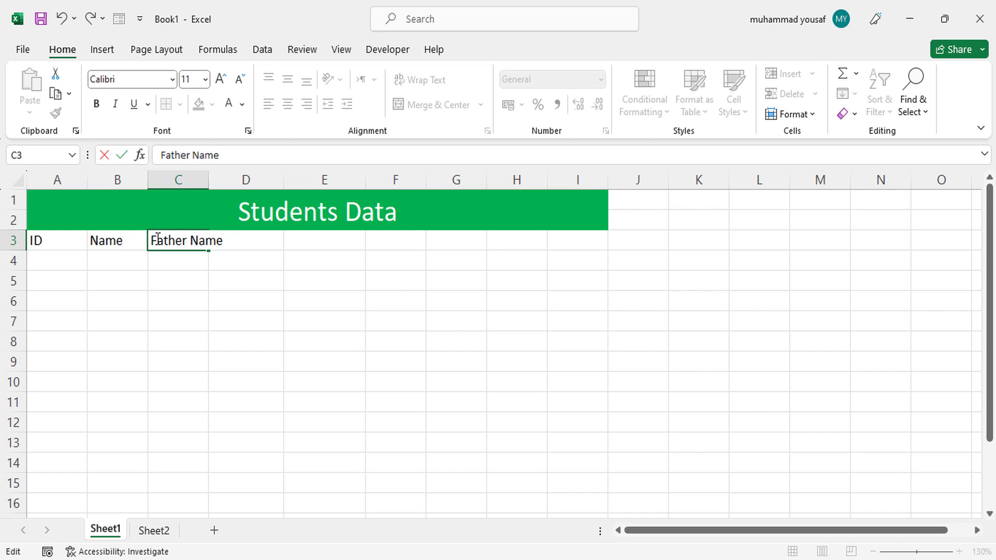
pyautogui.click(240, 249)
# - Enter the header "Address" in cell E3
pyautogui.click(308, 249)
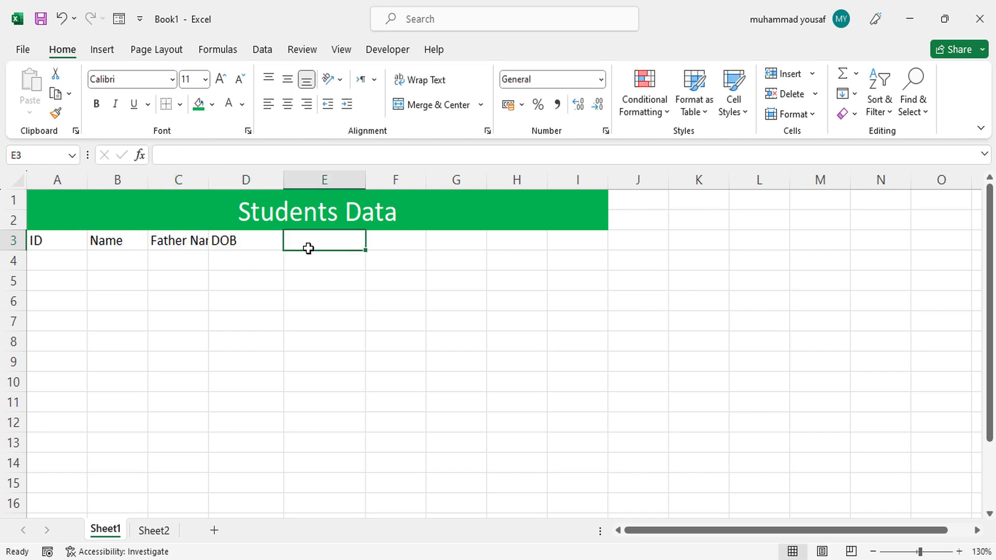
pyautogui.write('Address')
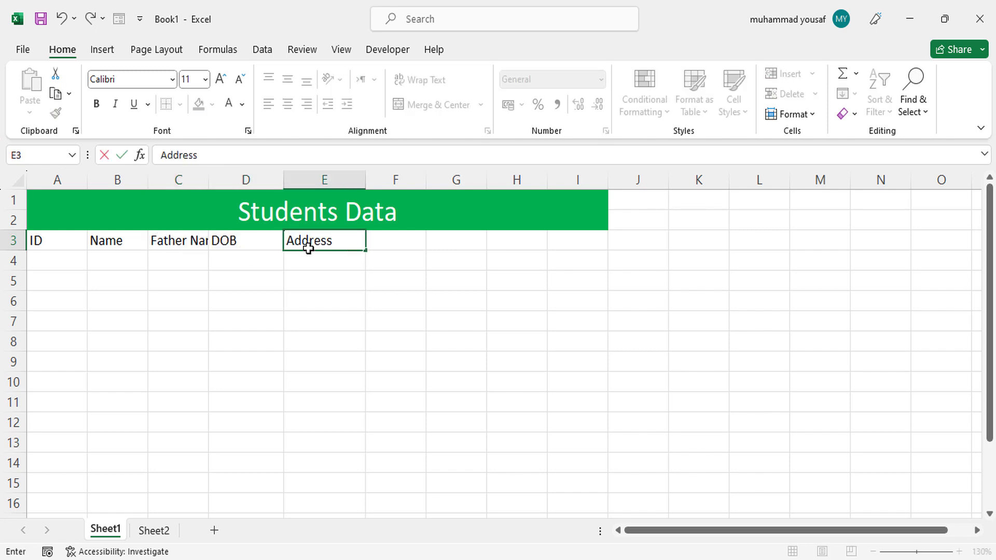
# - Check the subjects in the Word form, and enter the headers Math, Physic, Chemestry and Islamiat in cells F3 to I3 of the Excel sheet
pyautogui.click(399, 240)
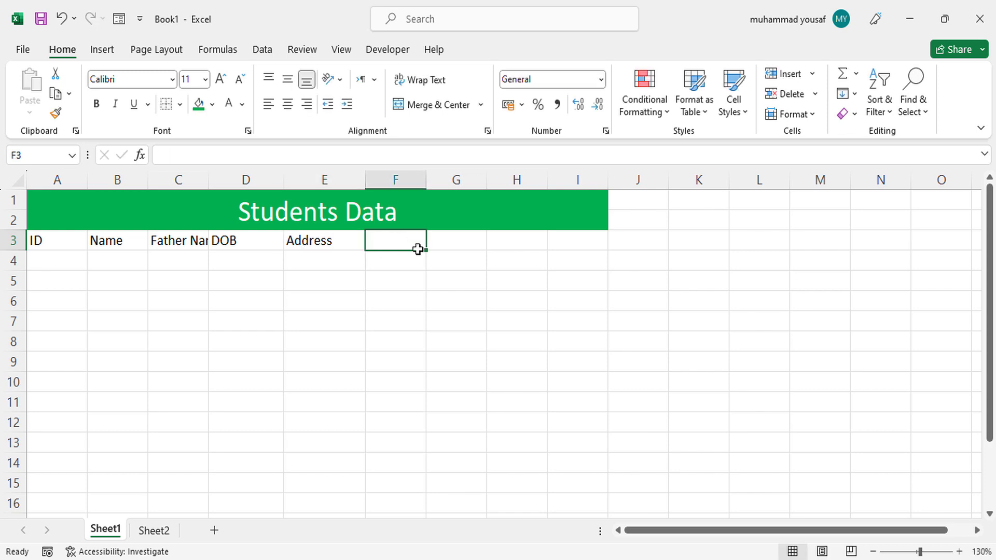
pyautogui.click(626, 559)
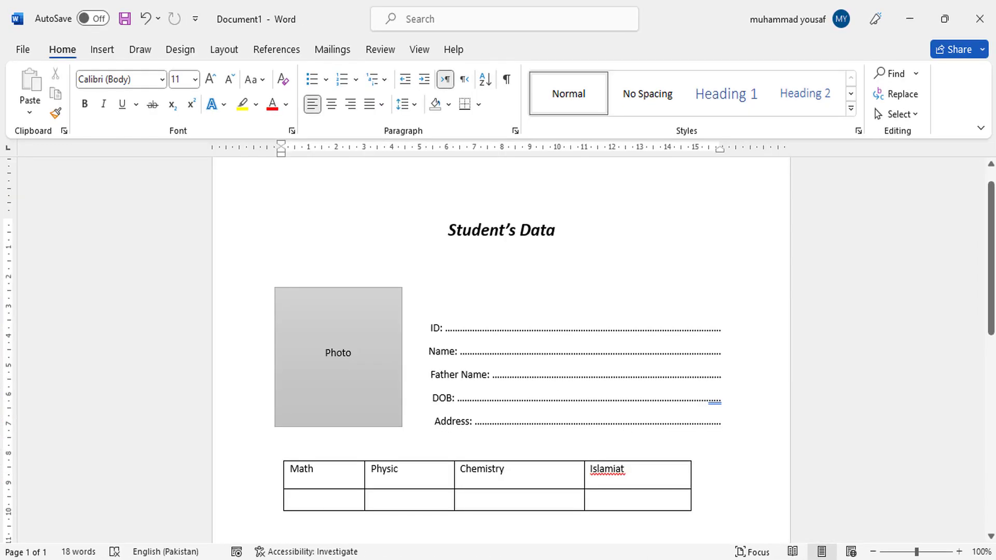
pyautogui.click(631, 559)
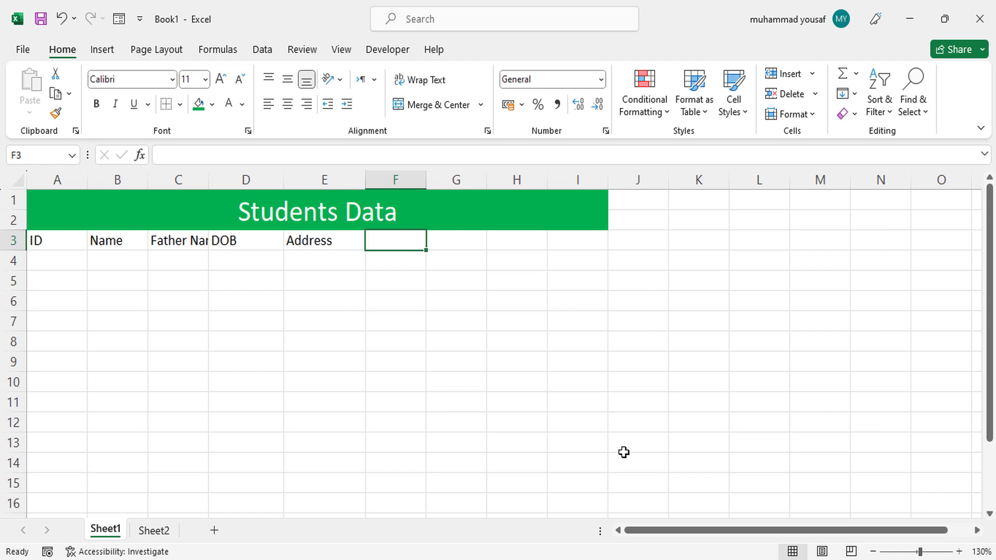
pyautogui.write('Math')
pyautogui.press('Tab')
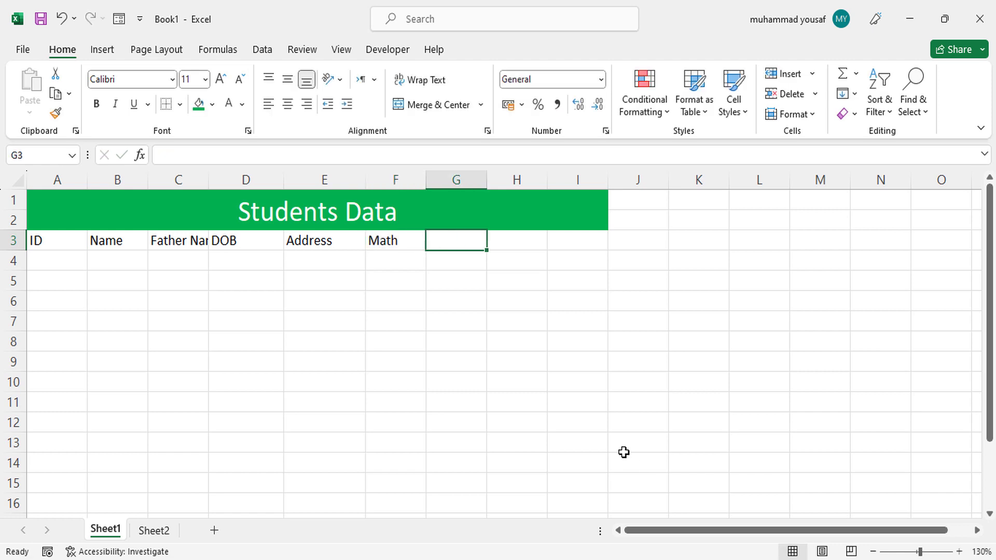
pyautogui.write('Physic')
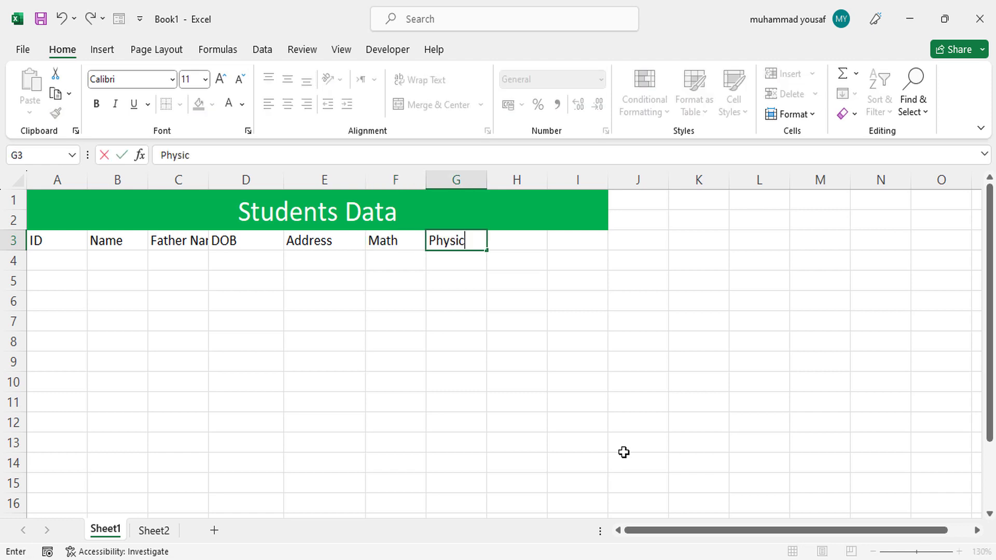
pyautogui.press('Tab')
pyautogui.write('Chem')
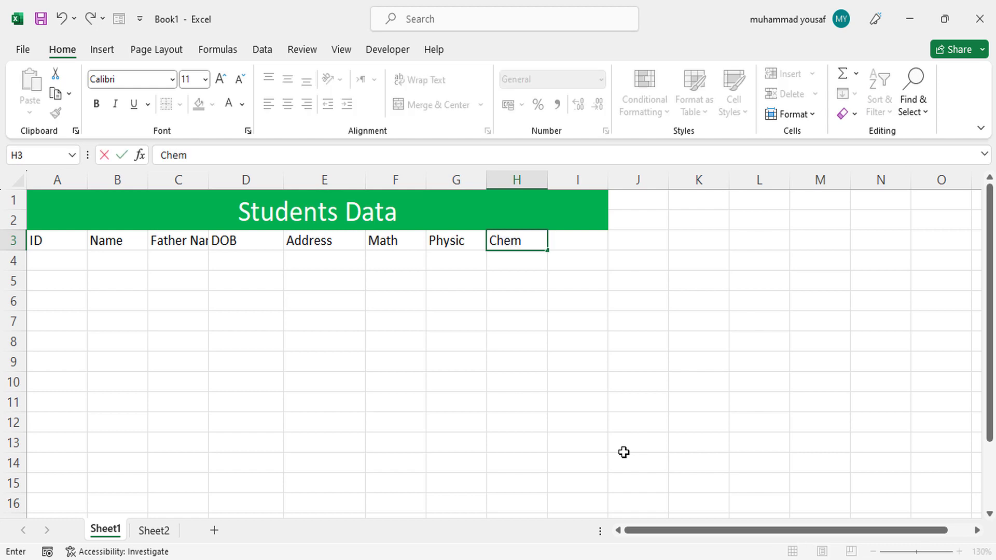
pyautogui.write('estry')
pyautogui.press('Tab')
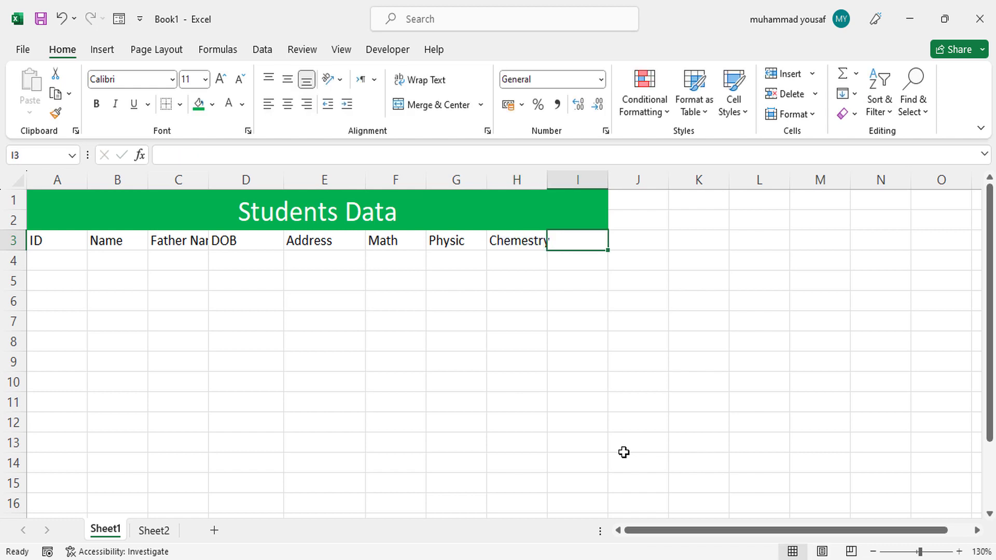
pyautogui.write('Islamiat')
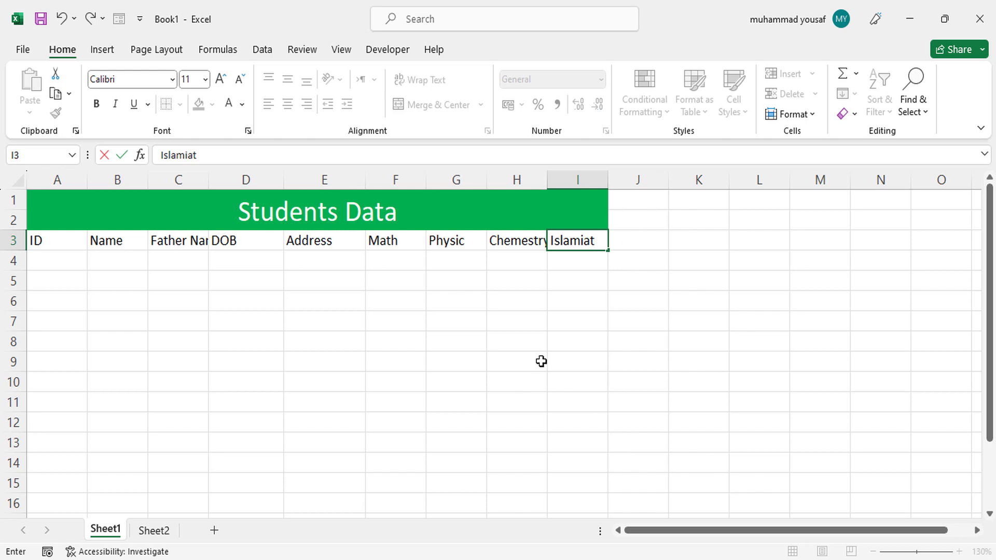
pyautogui.click(456, 320)
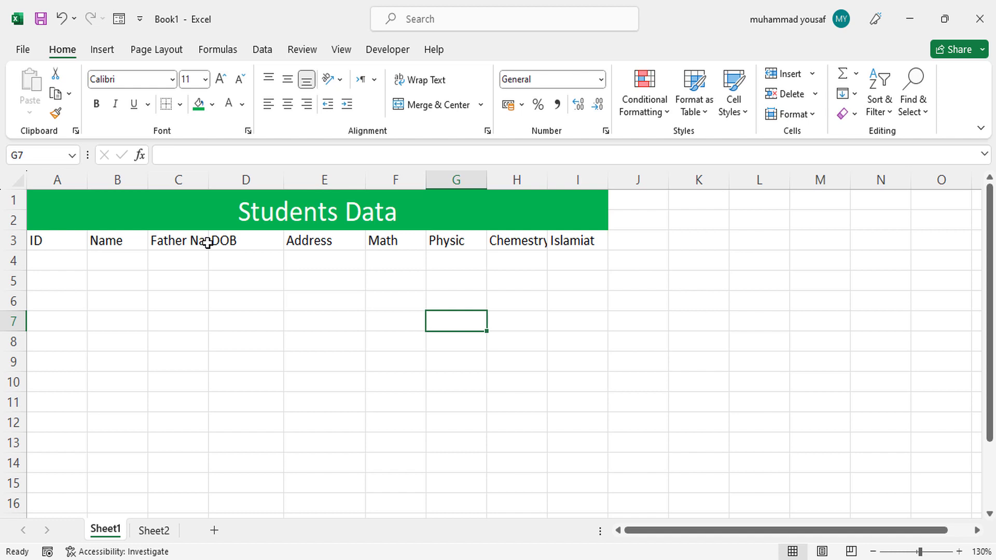
# - Auto-fit the widths of columns C and H so the "Father Name" and "Chemestry" headers fit
pyautogui.click(209, 180)
pyautogui.doubleClick(209, 181)
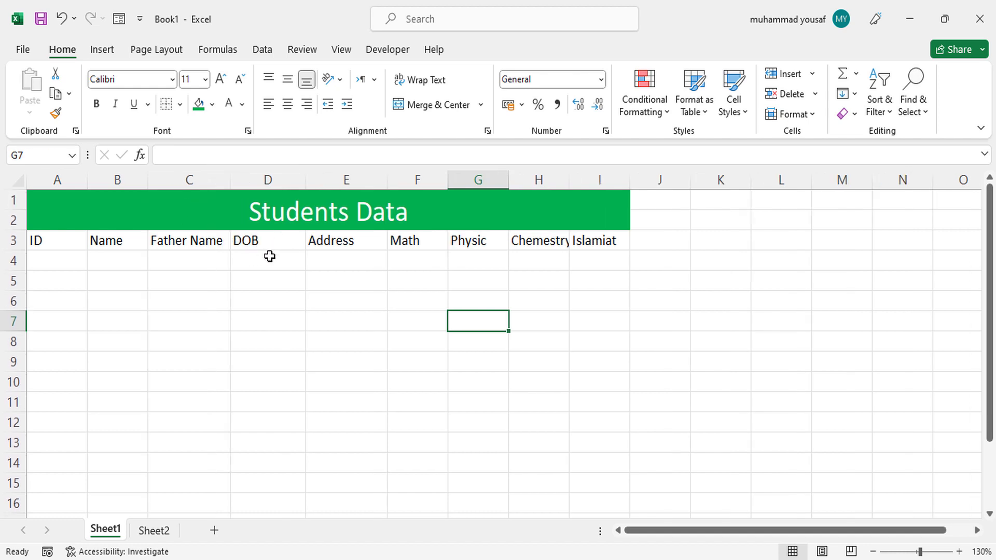
pyautogui.doubleClick(569, 180)
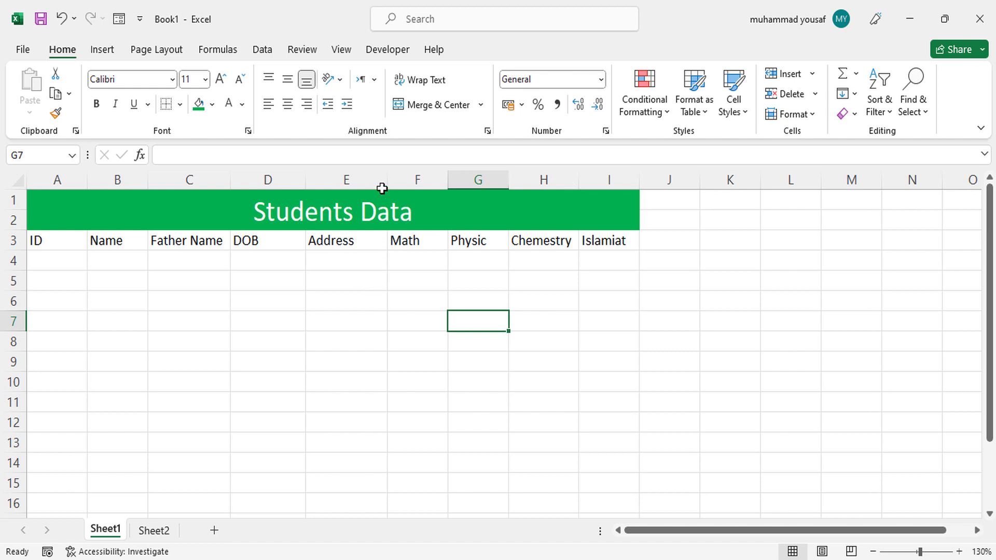
# - Fill the header cells A3 to I3 with the standard yellow color
pyautogui.moveTo(83, 242); pyautogui.dragTo(600, 244)
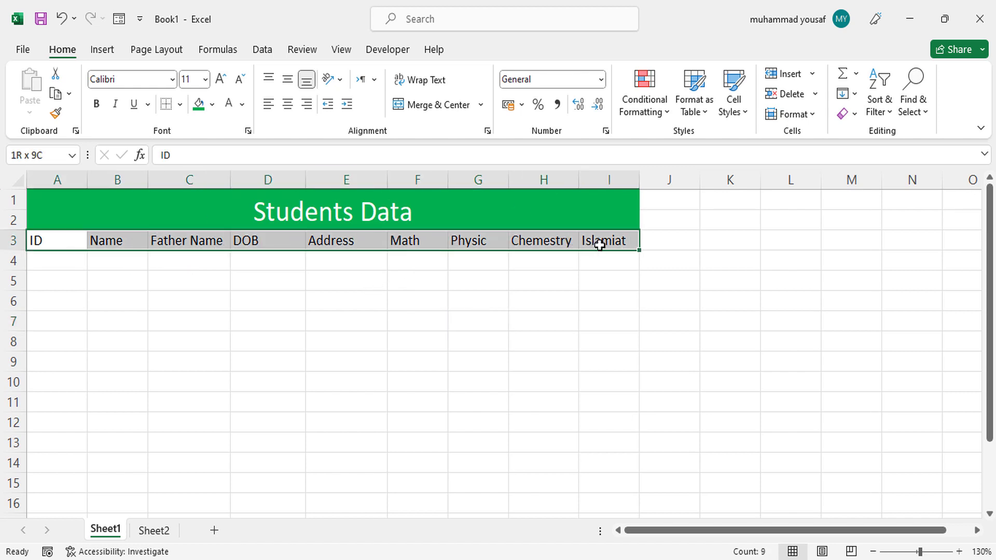
pyautogui.click(216, 108)
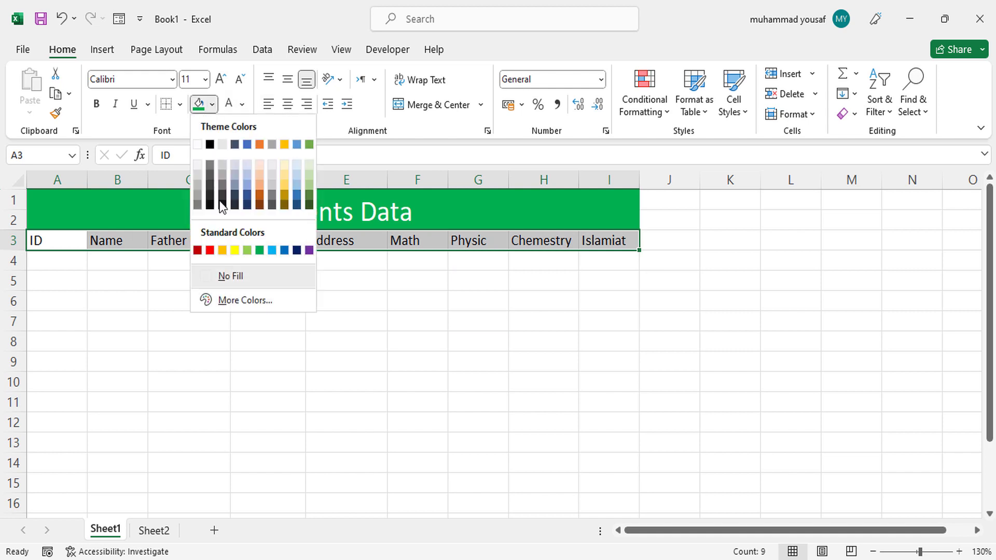
pyautogui.click(239, 251)
pyautogui.click(190, 277)
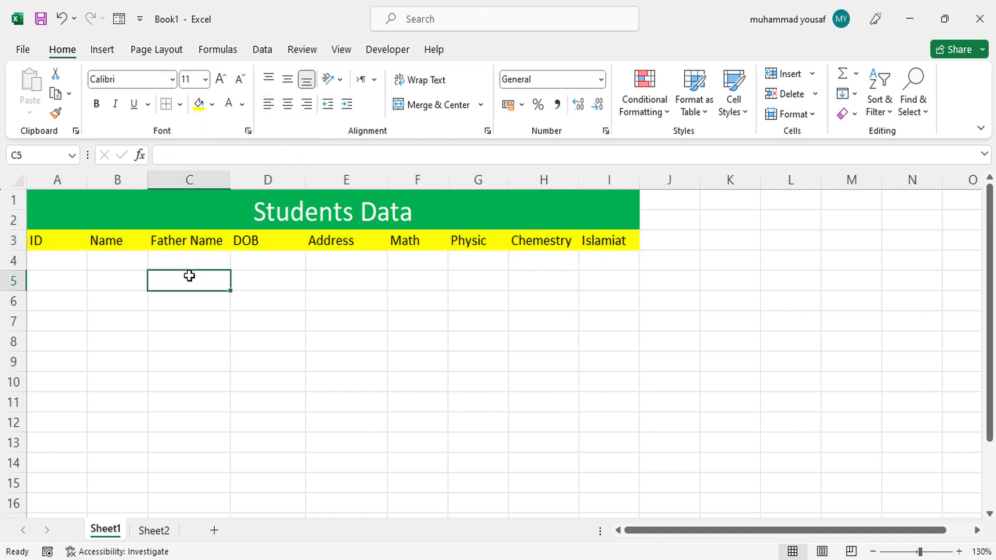
# - Apply All Borders to the range A1:I7, covering the title, headers and four rows below
pyautogui.moveTo(46, 202)
pyautogui.mouseDown()
pyautogui.moveTo(205, 347)
pyautogui.moveTo(241, 374)
pyautogui.moveTo(252, 364)
pyautogui.mouseUp()
pyautogui.moveTo(257, 343); pyautogui.dragTo(258, 328)
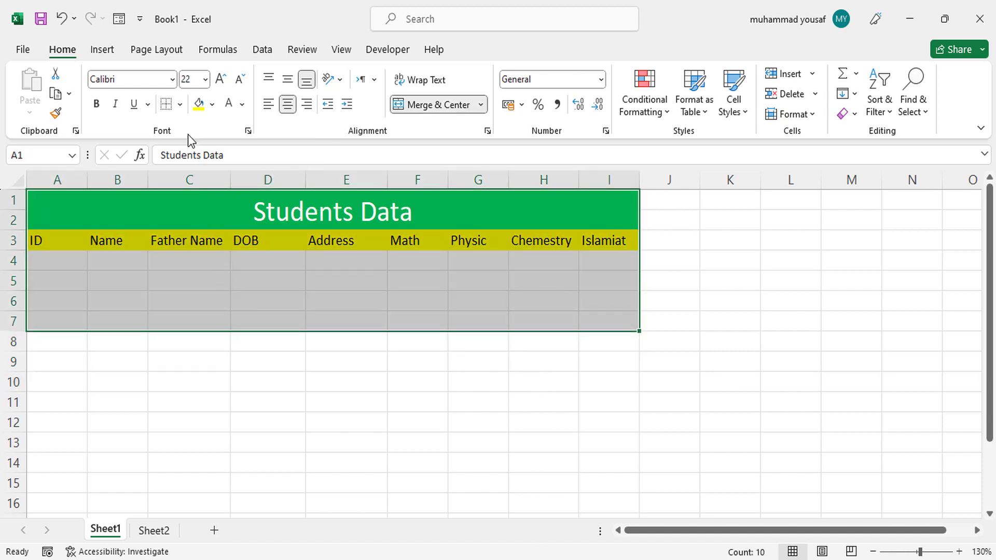
pyautogui.click(180, 105)
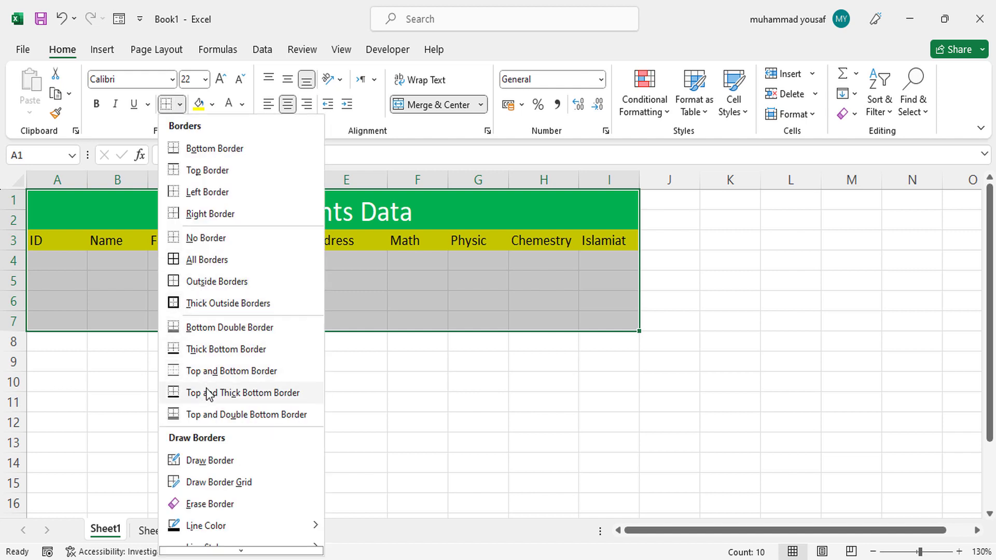
pyautogui.click(196, 263)
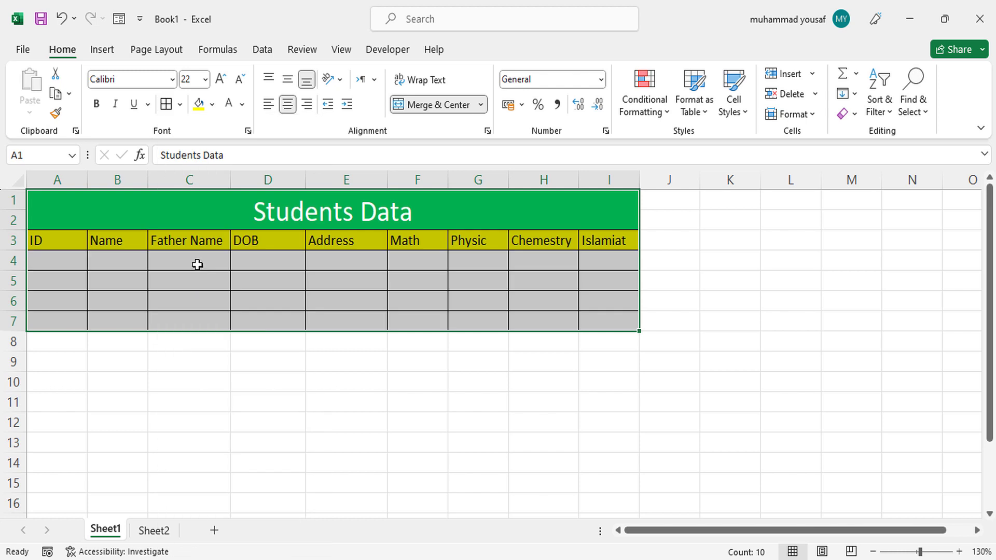
pyautogui.click(213, 266)
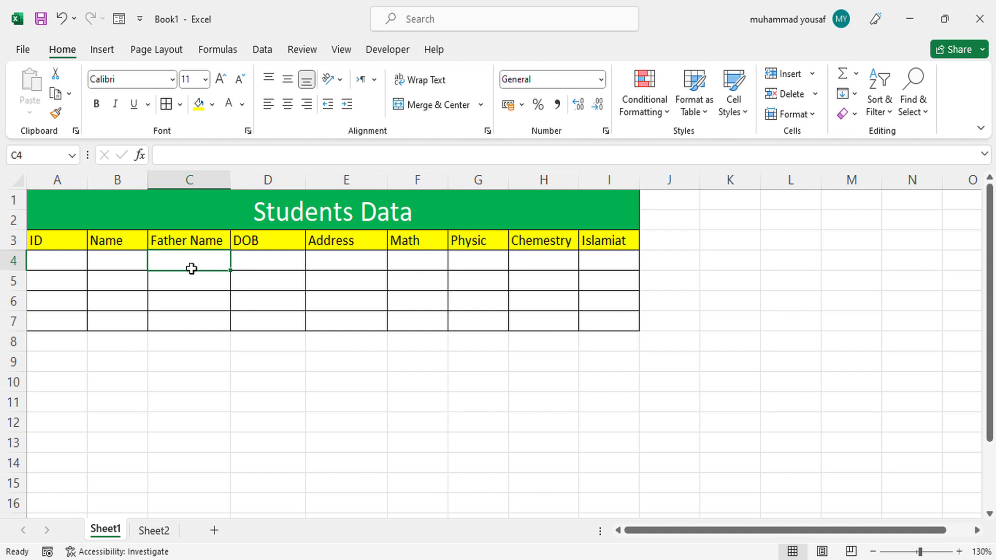
pyautogui.click(60, 262)
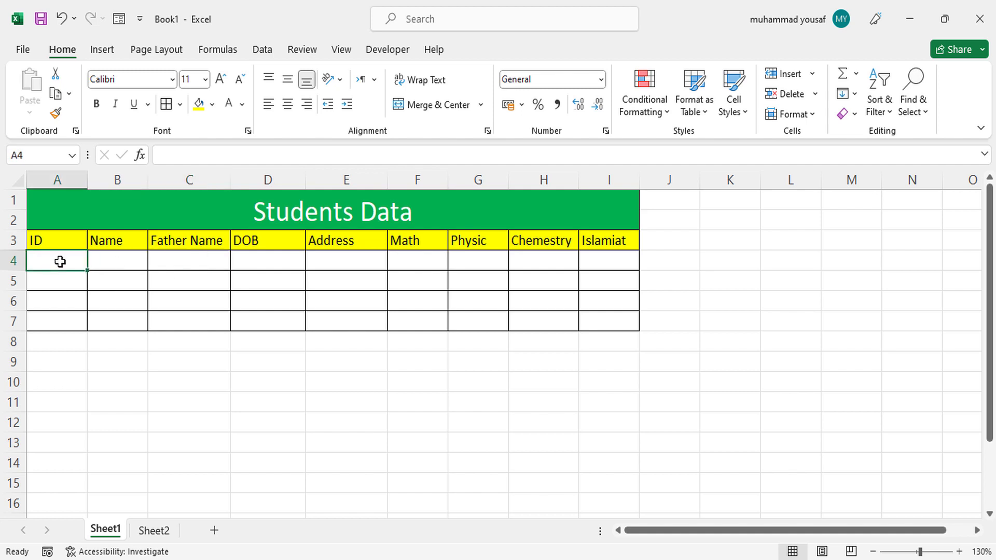
pyautogui.write('1001')
pyautogui.press('Tab')
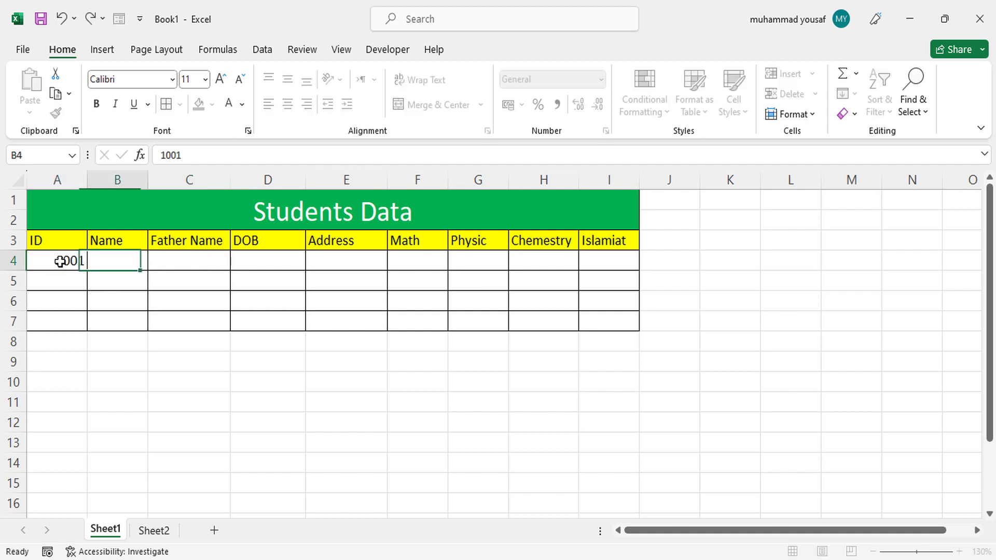
pyautogui.write('Kaylim')
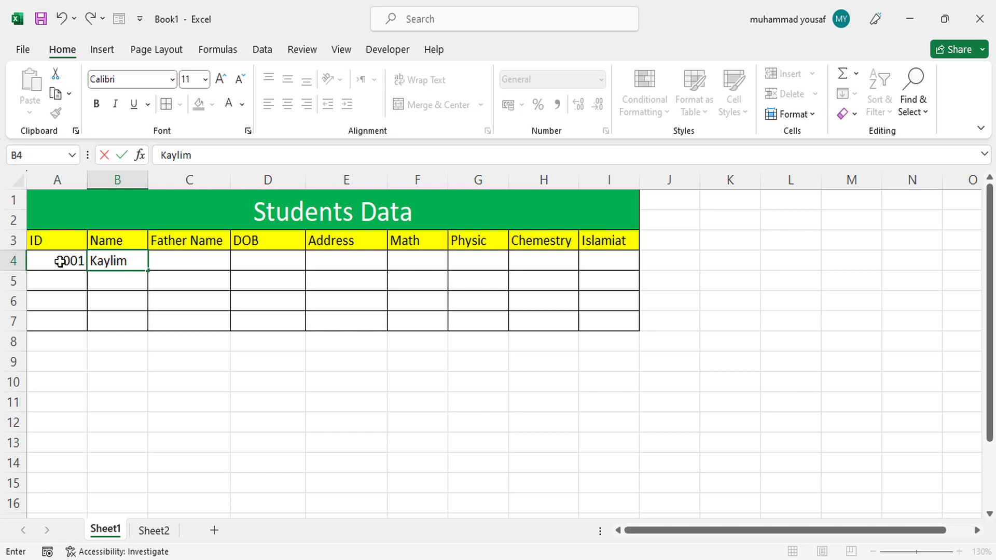
pyautogui.press('BackSpace')
pyautogui.press('BackSpace')
pyautogui.press('BackSpace')
pyautogui.press('BackSpace')
pyautogui.press('BackSpace')
pyautogui.press('BackSpace')
pyautogui.doubleClick(62, 261)
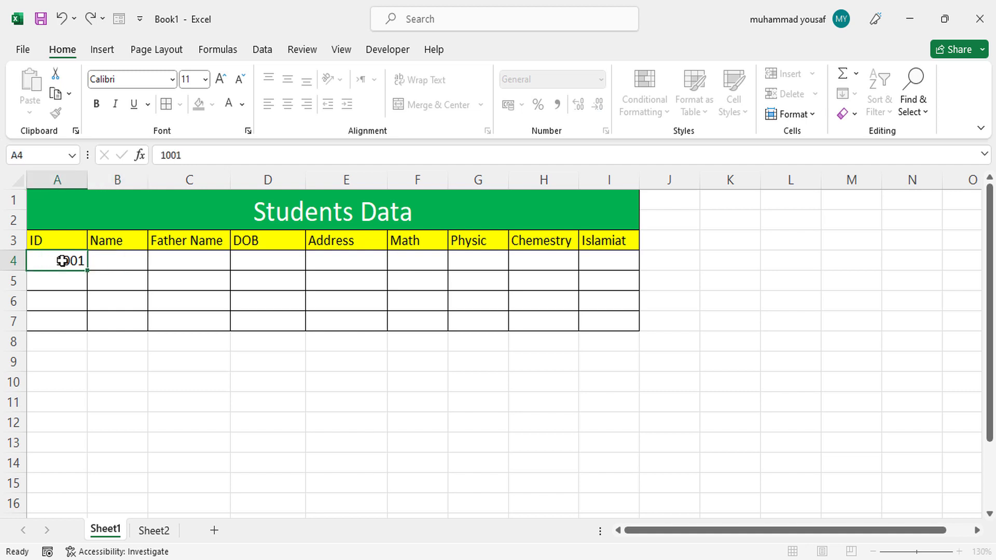
pyautogui.press('BackSpace')
pyautogui.press('BackSpace')
pyautogui.press('BackSpace')
pyautogui.press('BackSpace')
pyautogui.click(156, 267)
pyautogui.click(96, 268)
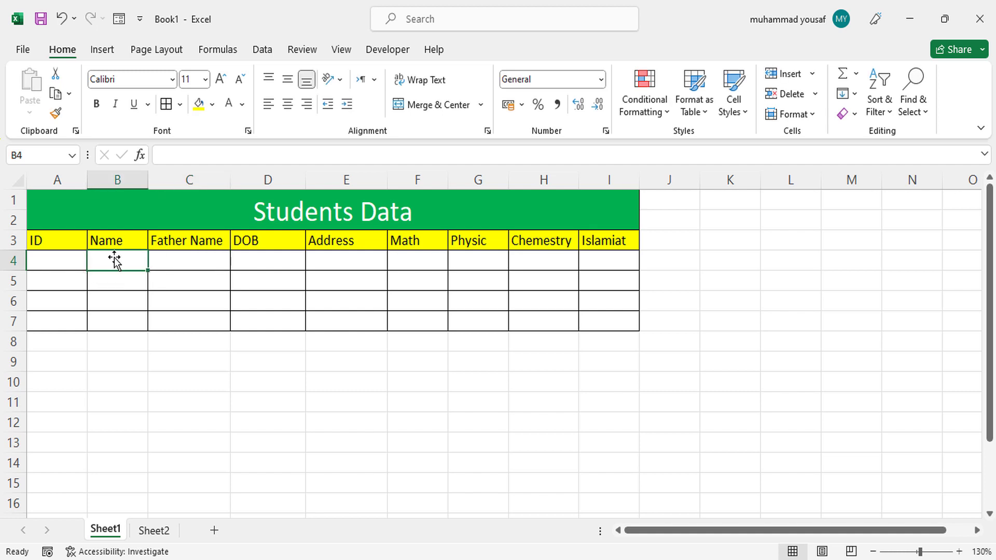
# - Try to add the Form command from All Commands to the Quick Access Toolbar, and accept the options
pyautogui.click(141, 21)
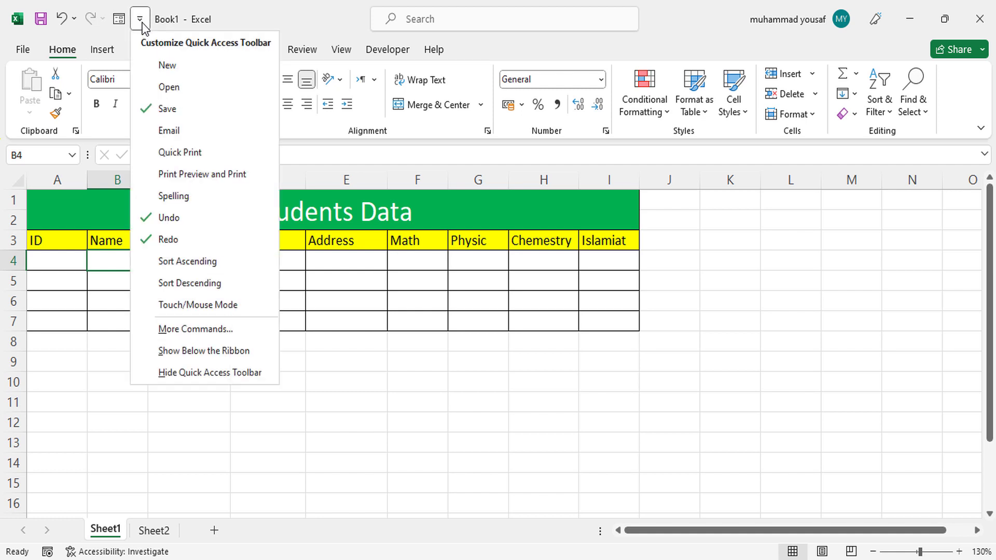
pyautogui.click(190, 332)
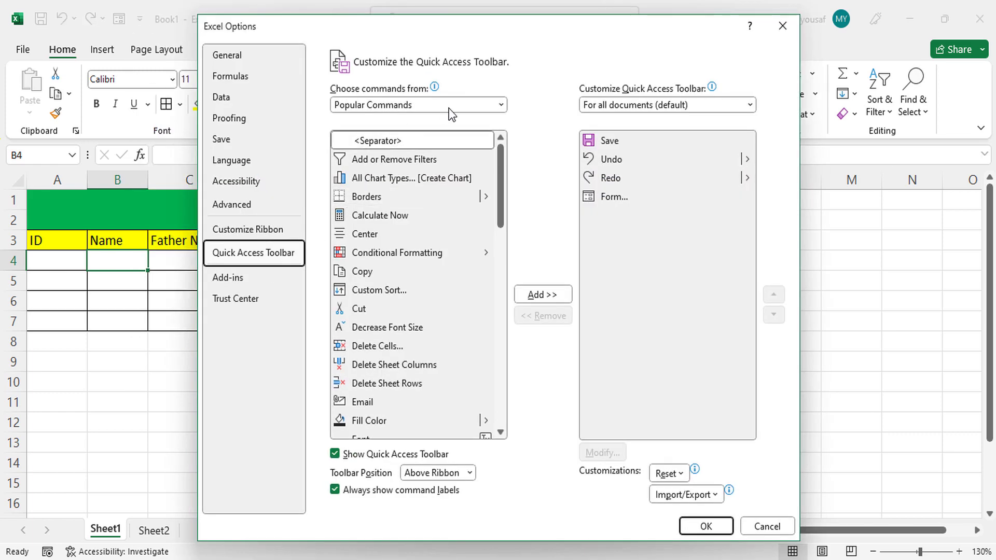
pyautogui.click(501, 106)
pyautogui.click(404, 150)
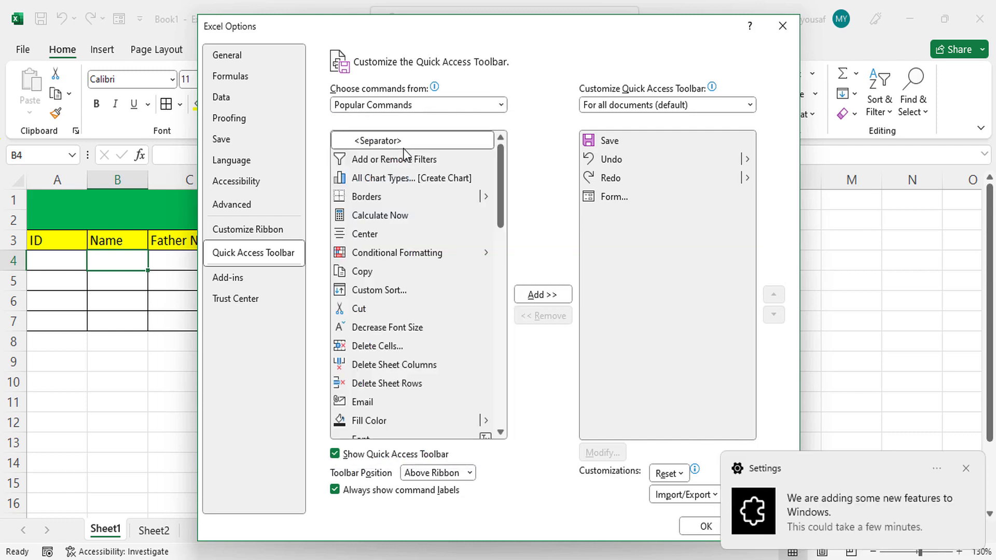
pyautogui.click(502, 207)
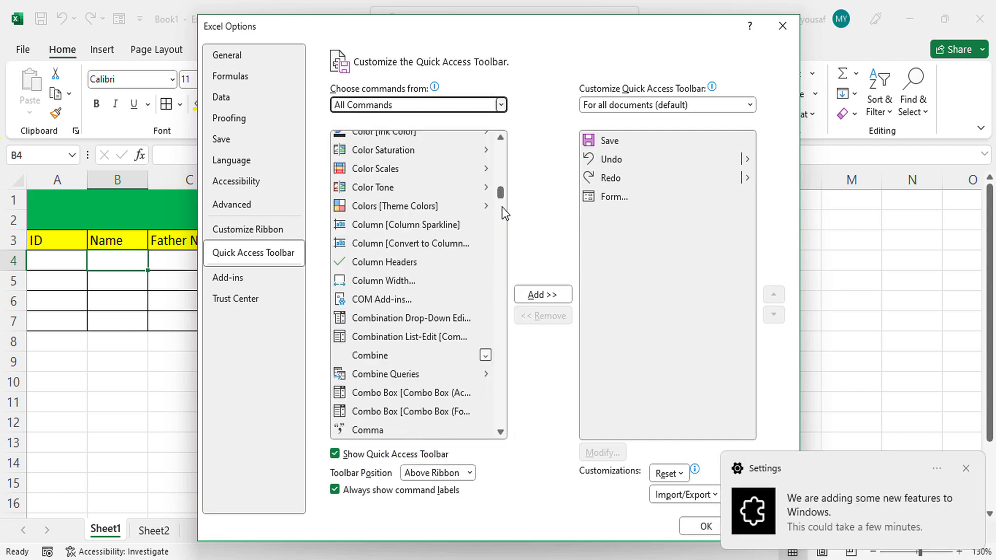
pyautogui.moveTo(501, 211)
pyautogui.mouseDown()
pyautogui.moveTo(502, 296)
pyautogui.moveTo(501, 242)
pyautogui.mouseUp()
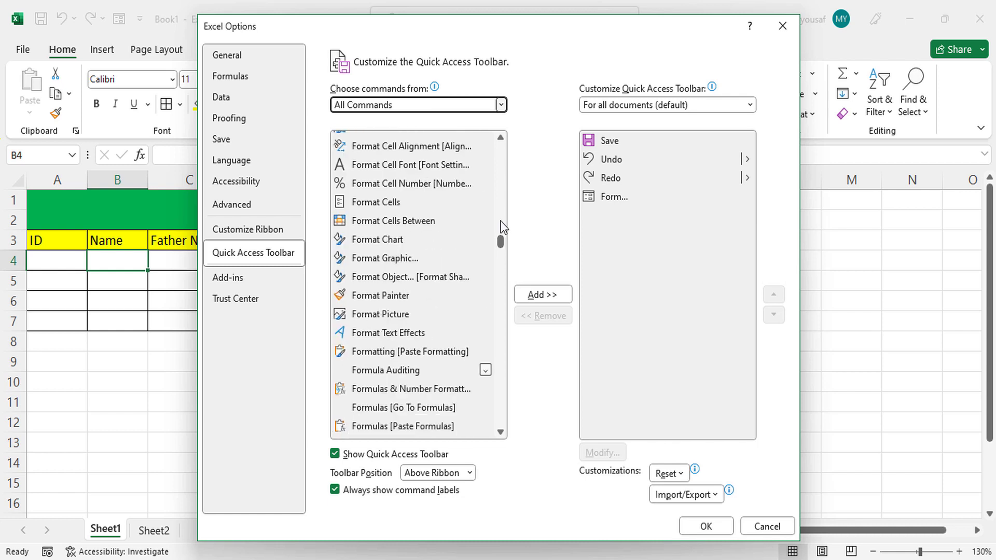
pyautogui.moveTo(501, 139); pyautogui.dragTo(502, 139)
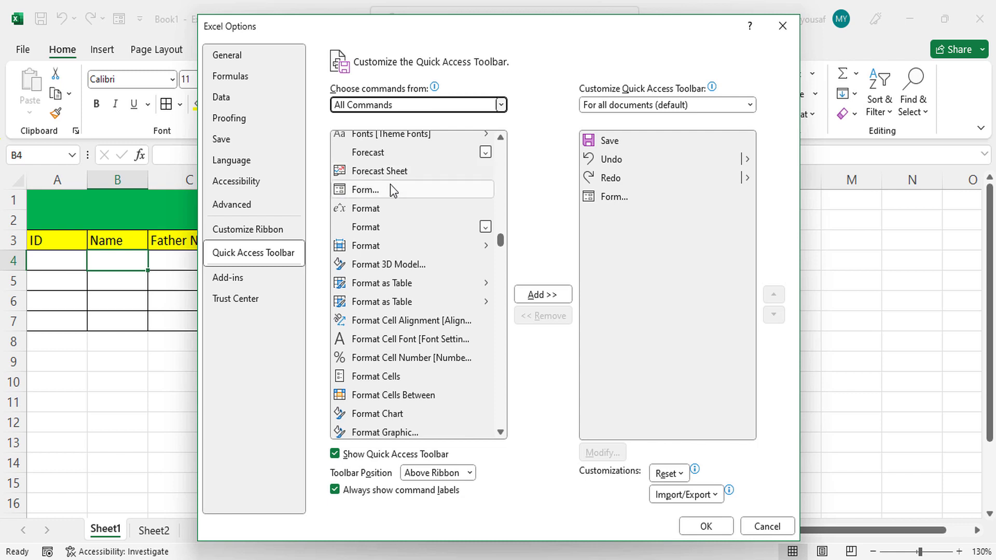
pyautogui.doubleClick(374, 191)
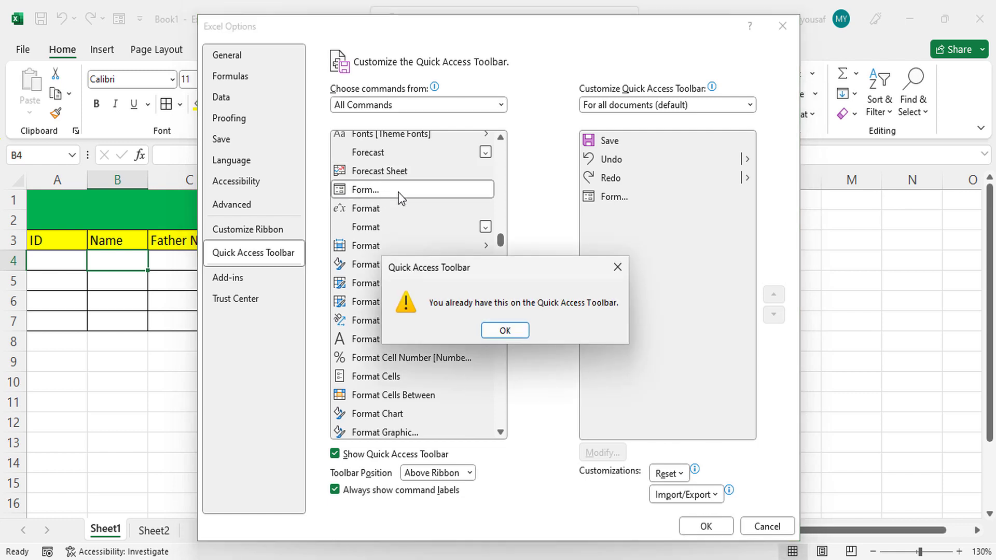
pyautogui.click(504, 331)
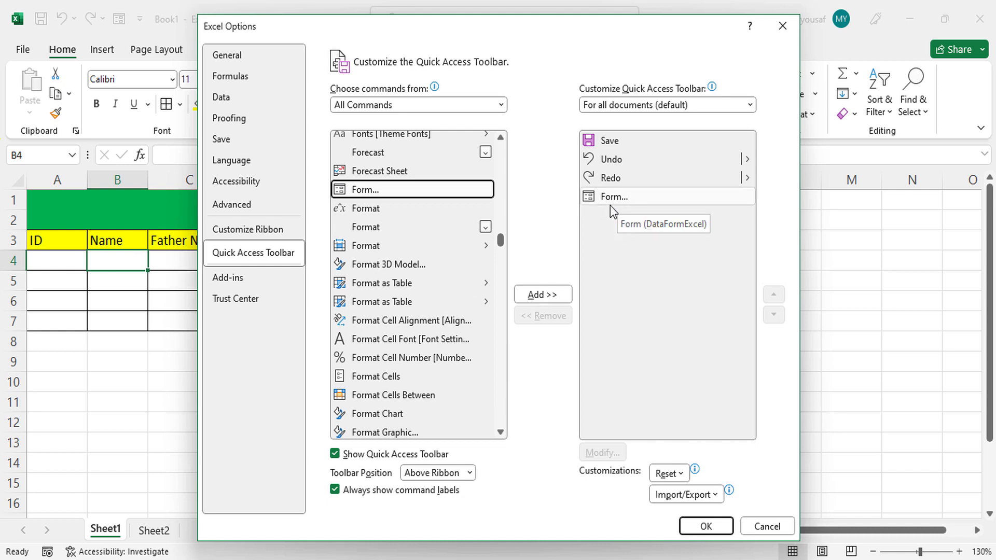
pyautogui.click(705, 526)
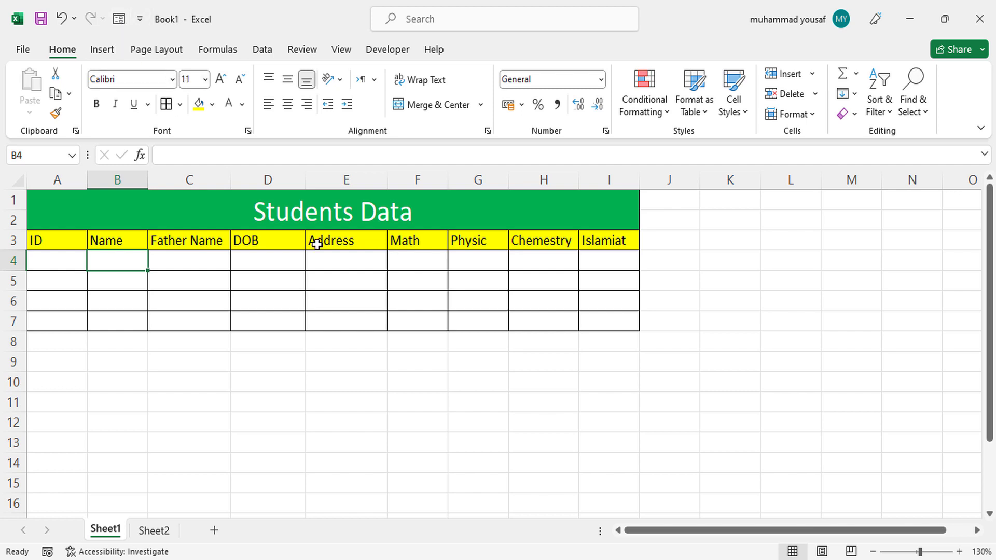
# - Open the data entry form for the header row A3:I3, using that first row as column labels
pyautogui.moveTo(61, 240); pyautogui.dragTo(587, 245)
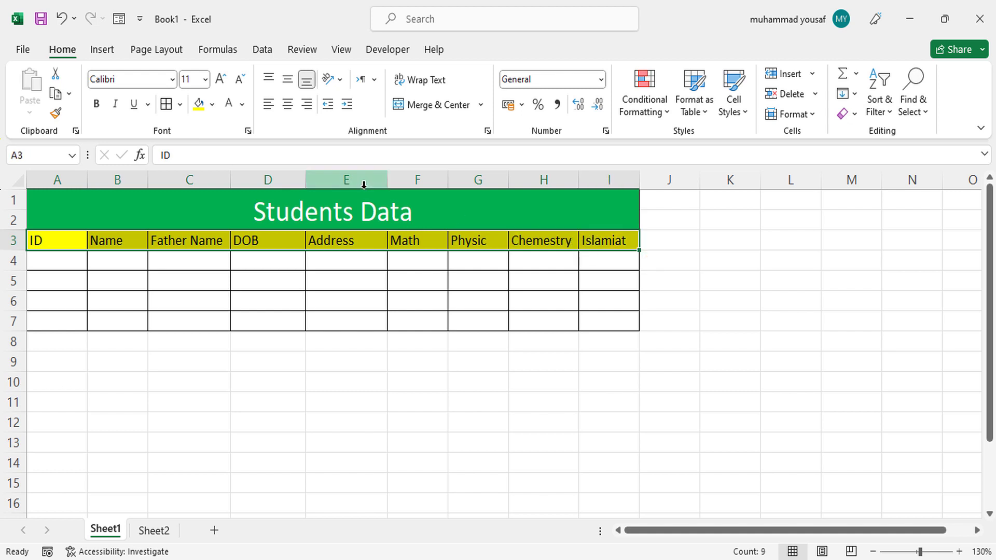
pyautogui.click(121, 21)
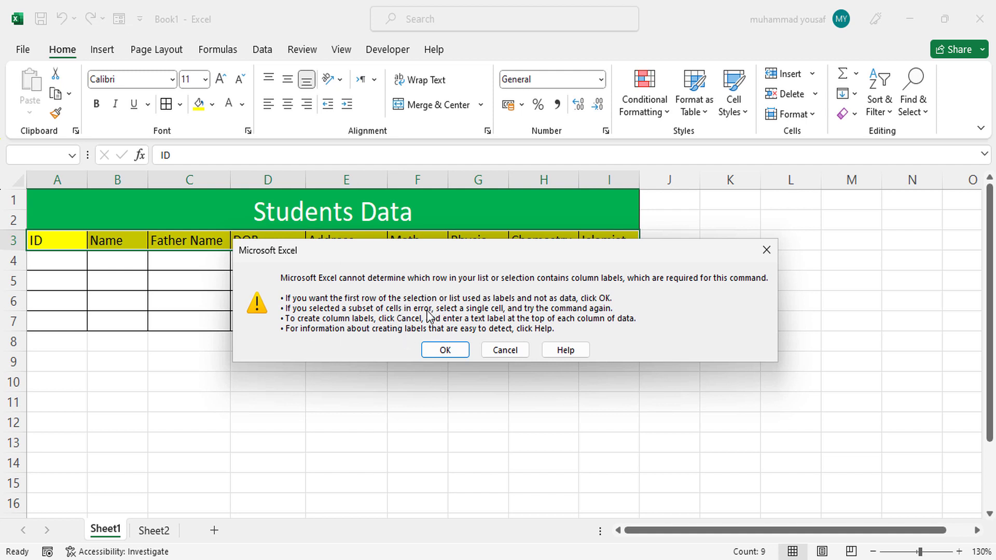
pyautogui.click(446, 351)
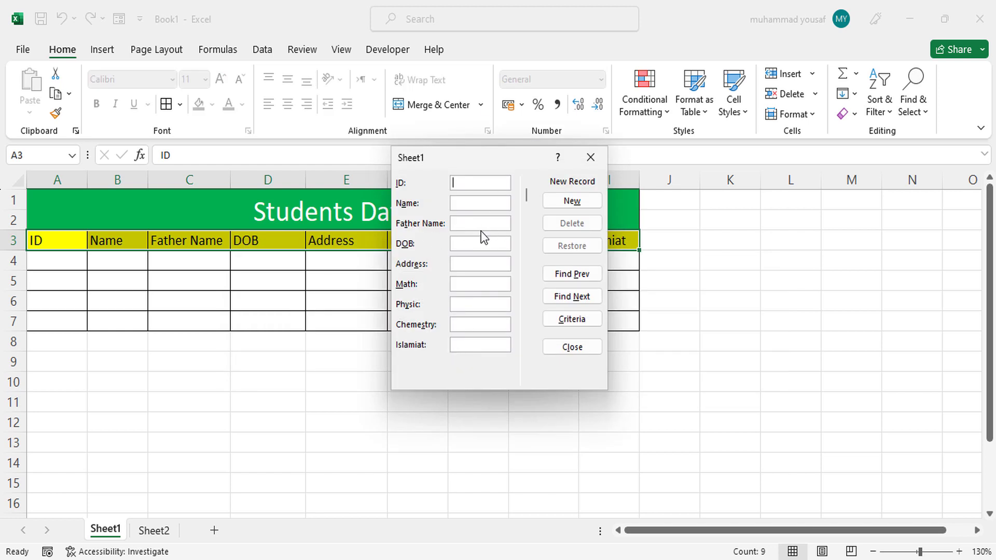
# - Enter the first student's ID, name, father's name and date of birth in the data form
pyautogui.write('10001')
pyautogui.click(475, 202)
pyautogui.write('Kalim')
pyautogui.click(469, 222)
pyautogui.write('Salim')
pyautogui.write('12-')
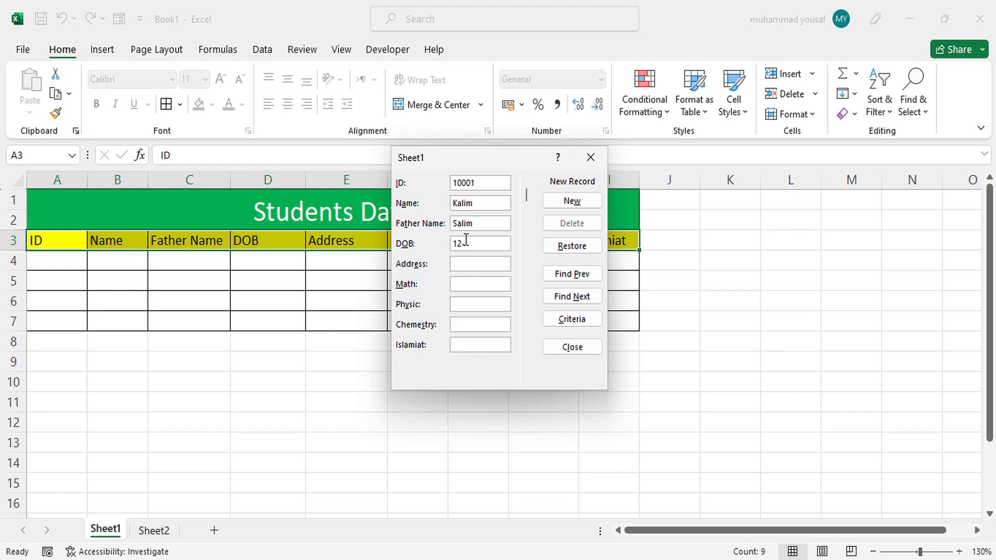
pyautogui.write('04-2002')
# - Fill in the first student's address in the data form
pyautogui.click(465, 264)
pyautogui.write('first stree')
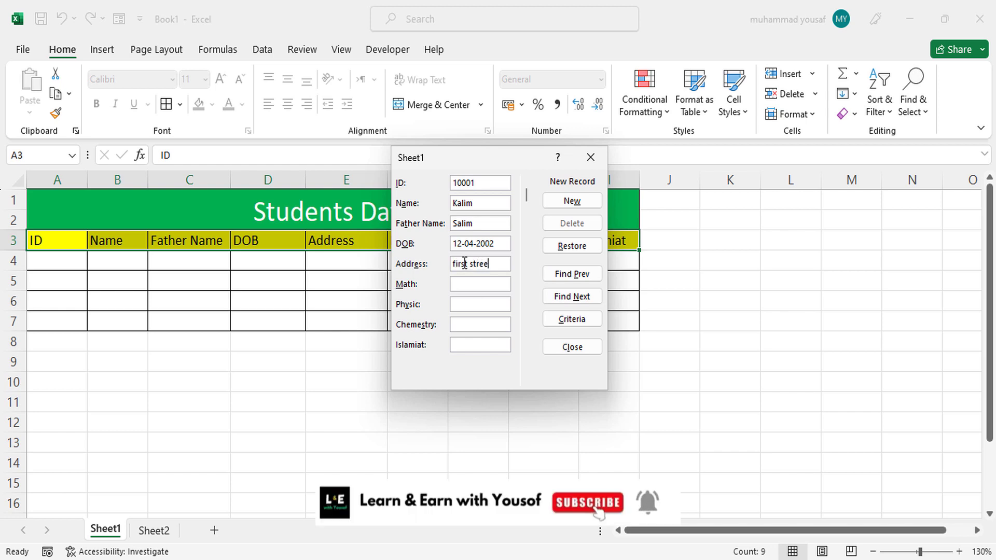
pyautogui.write('t, main tooa')
pyautogui.press('BackSpace')
pyautogui.write('d')
pyautogui.write('50')
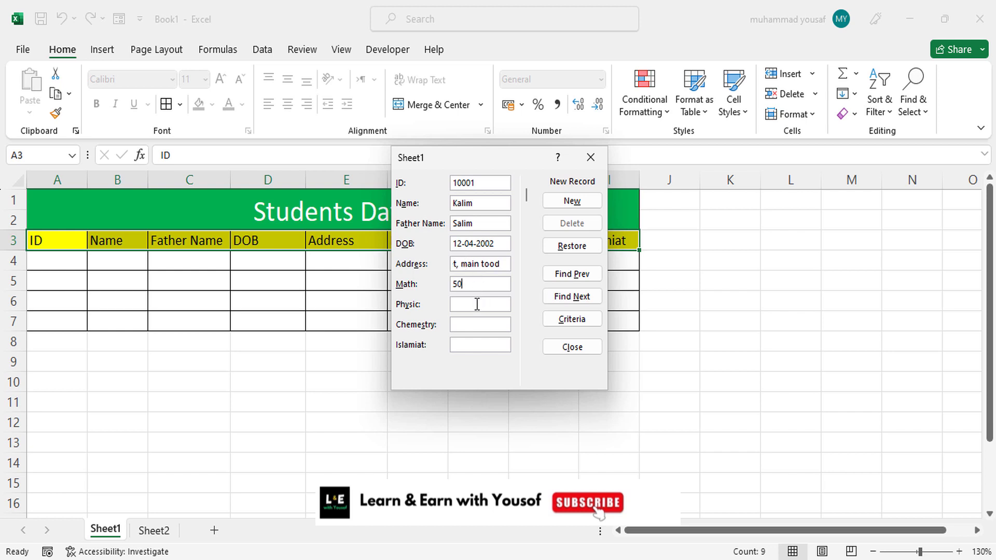
# - Enter the marks Math 50, Physic 70, Chemestry 90 and Islamiat 90, and add the first student's record to the sheet
pyautogui.click(478, 304)
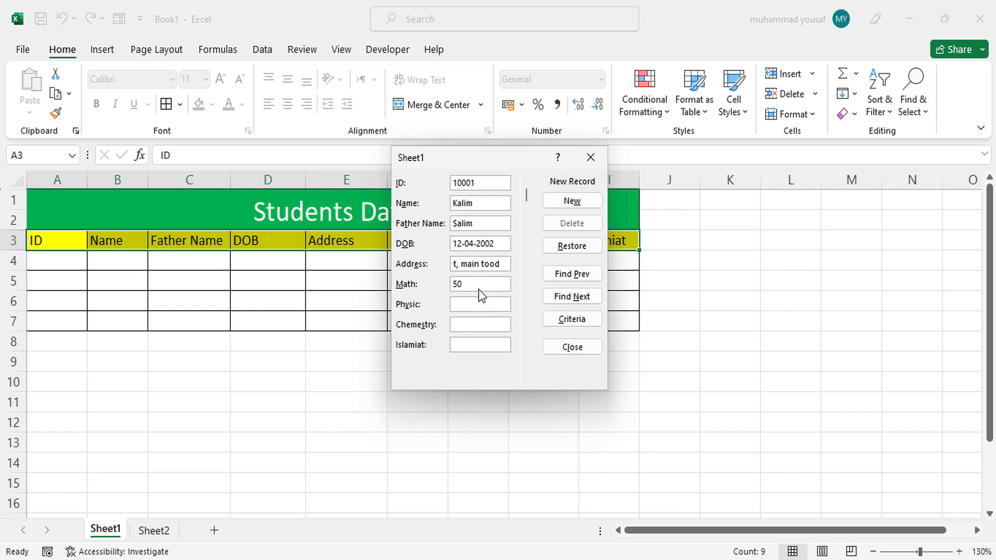
pyautogui.write('70')
pyautogui.write('90')
pyautogui.write('90')
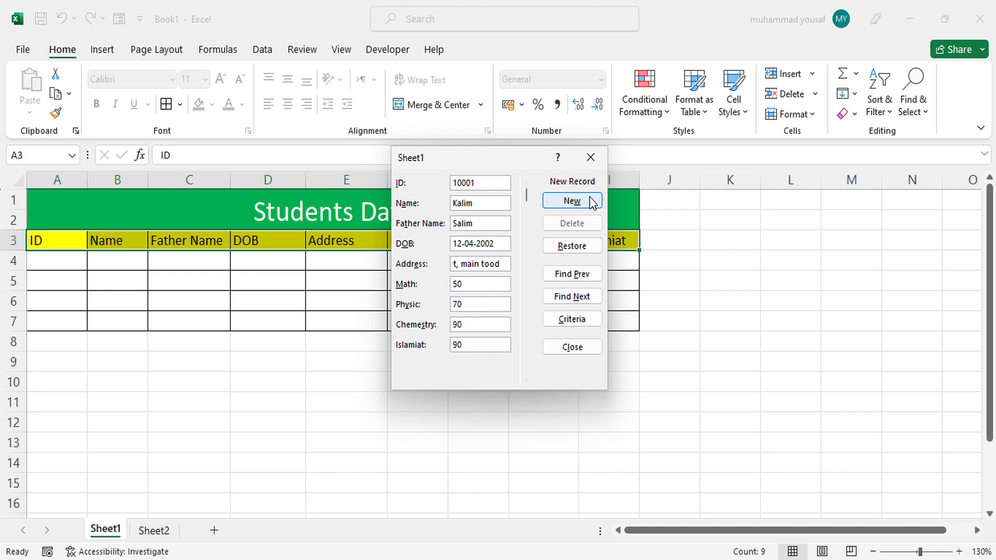
pyautogui.click(572, 201)
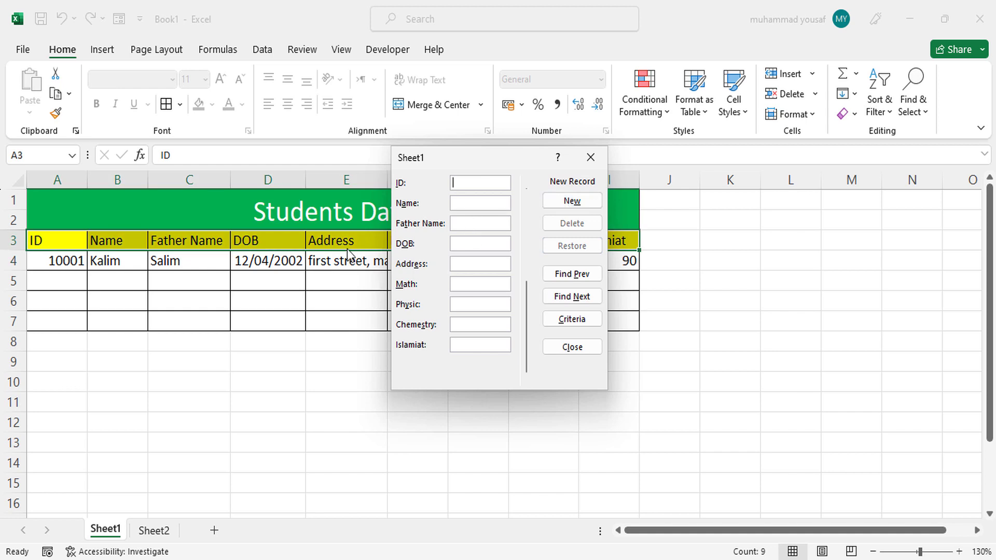
# - Enter the second student's ID, name, father's name, date of birth and address in the data form
pyautogui.write('1002')
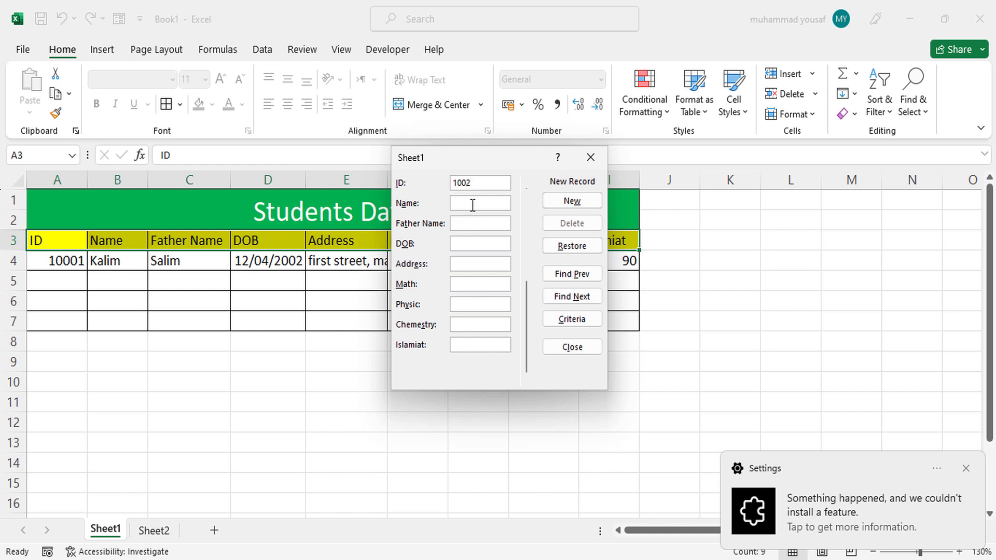
pyautogui.write('jamil')
pyautogui.click(470, 224)
pyautogui.write('halim')
pyautogui.click(468, 239)
pyautogui.write('12-')
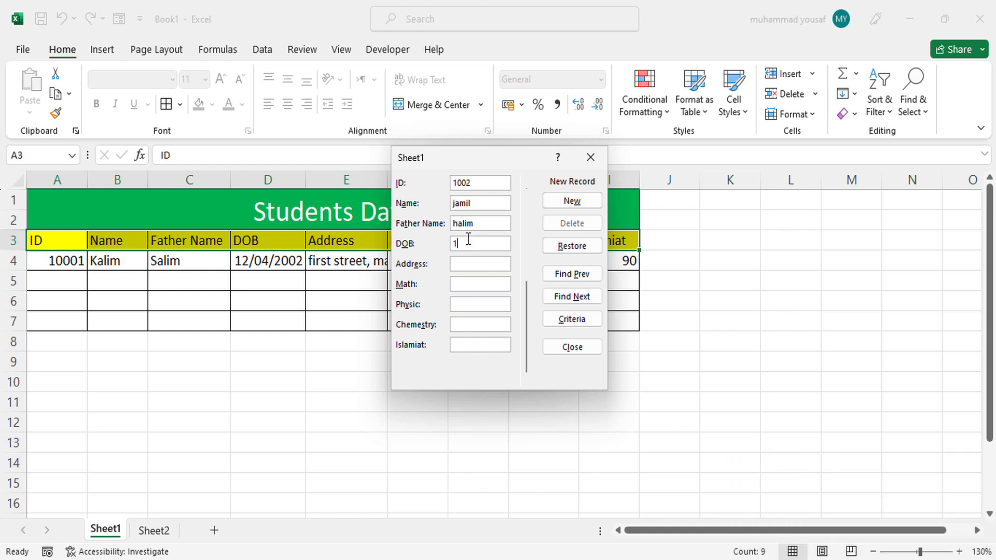
pyautogui.write('9-')
pyautogui.write('2001')
pyautogui.write('main rood')
# - Enter the marks Math 70, Physic 70, Chemestry 90 and Islamiat 90, and add the second student's record to the sheet
pyautogui.click(479, 281)
pyautogui.write('7070')
pyautogui.press('BackSpace')
pyautogui.press('BackSpace')
pyautogui.click(476, 306)
pyautogui.write('70')
pyautogui.click(471, 323)
pyautogui.write('90')
pyautogui.click(470, 342)
pyautogui.write('80')
pyautogui.click(583, 204)
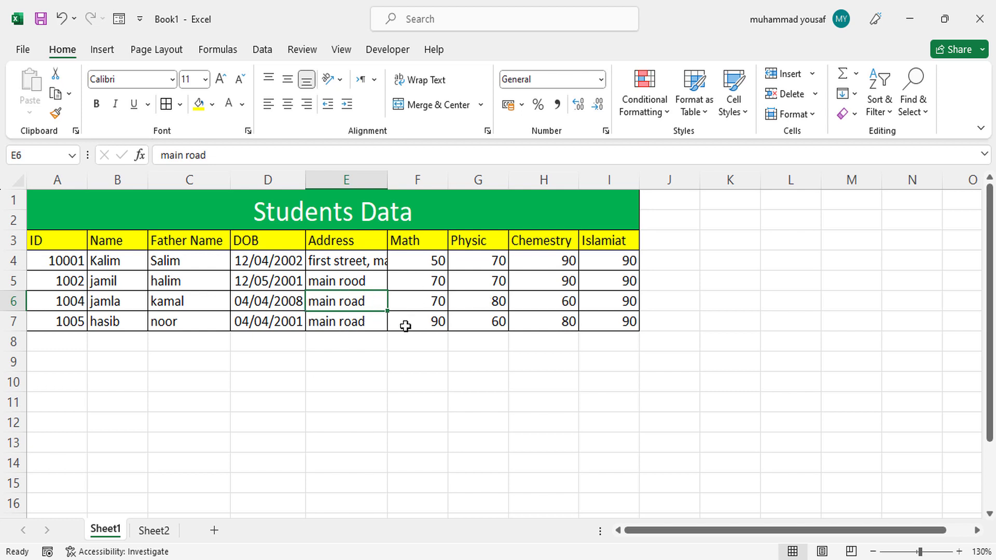
# - Fit the Address column's width to its contents and add a Total heading in cell J3
pyautogui.doubleClick(387, 185)
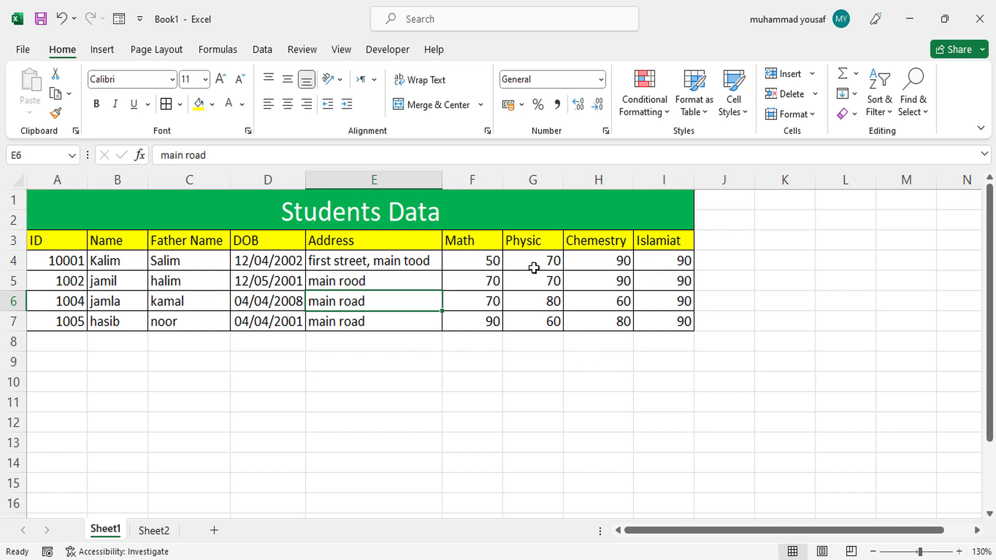
pyautogui.click(711, 242)
pyautogui.write('Total')
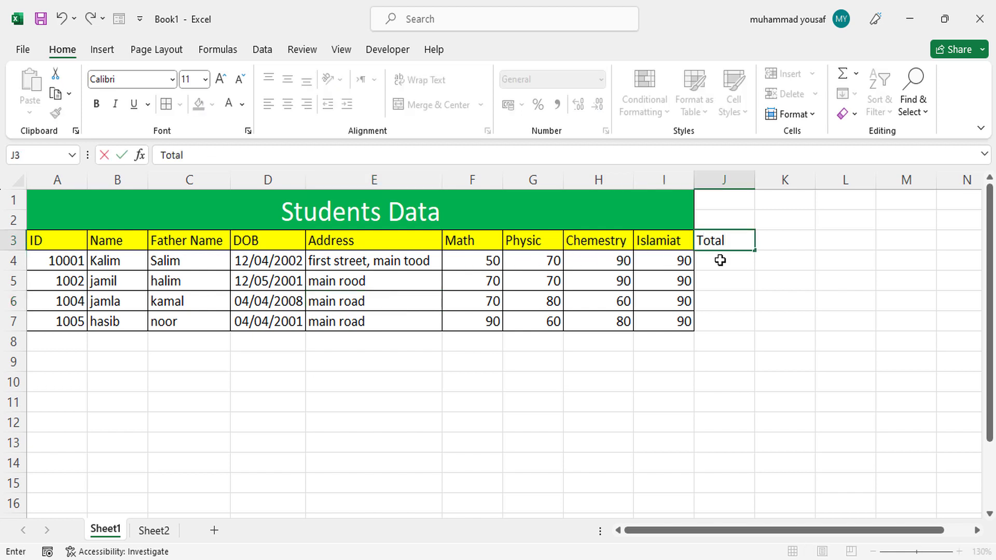
pyautogui.press('Return')
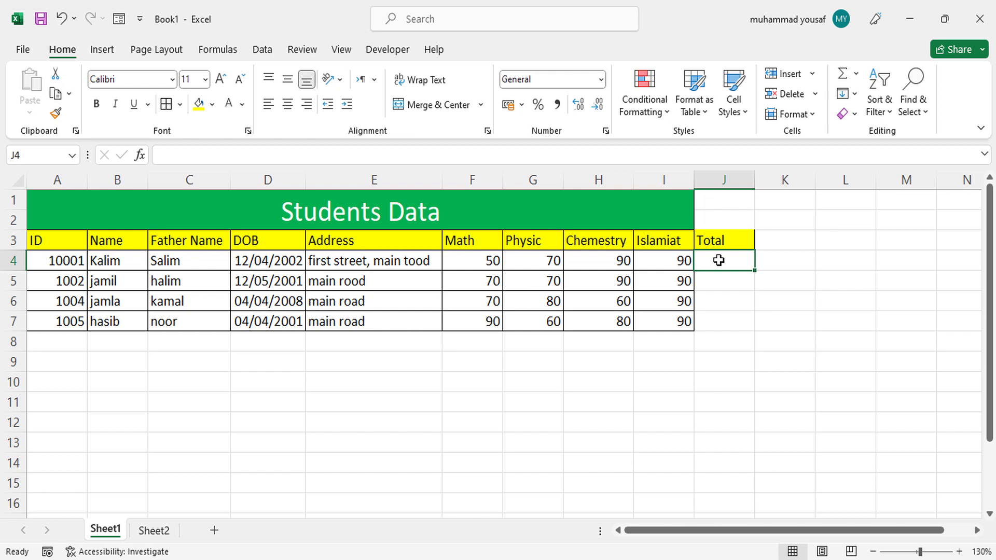
# - Enter the formula =F4+G4+H4+I4 in J4 to total the first student's marks
pyautogui.write('=')
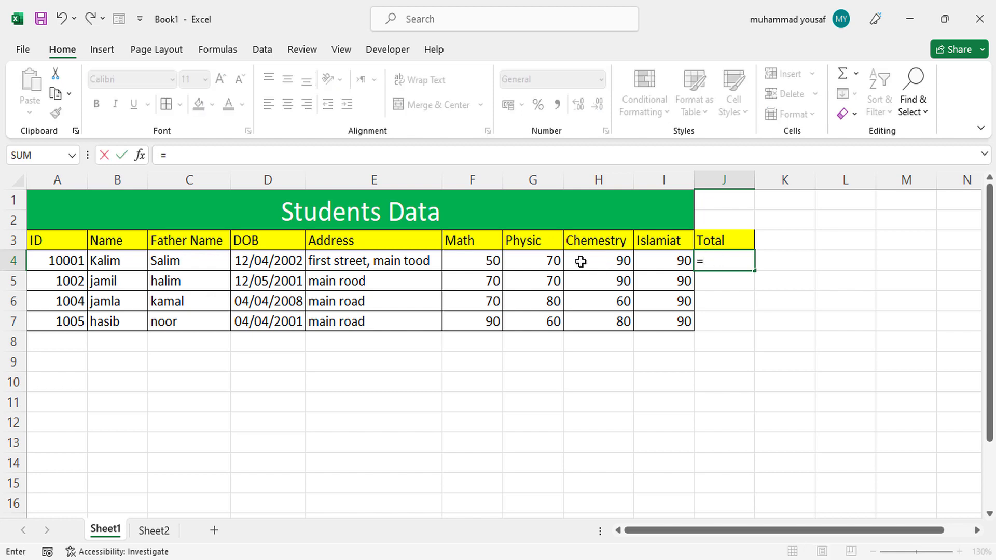
pyautogui.click(499, 262)
pyautogui.write('+')
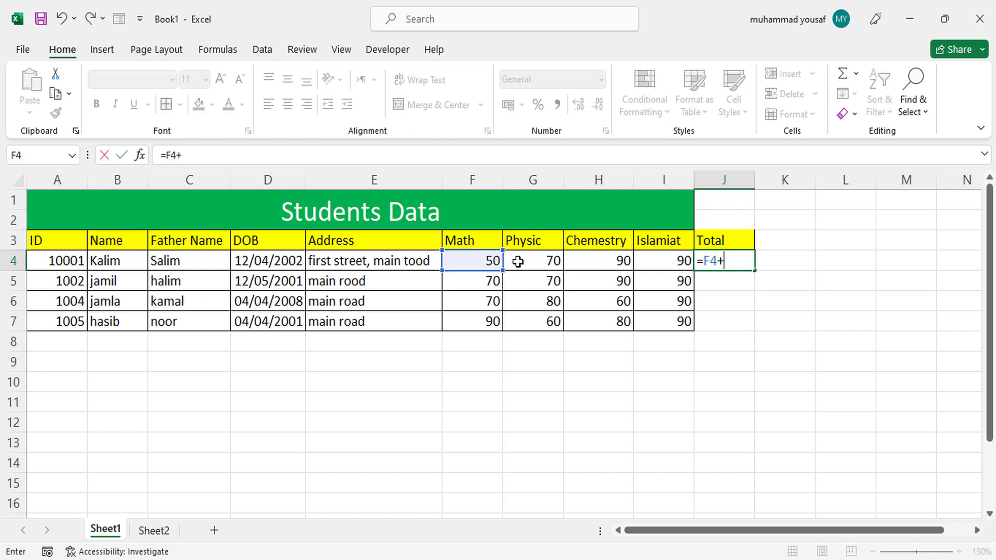
pyautogui.click(518, 262)
pyautogui.write('+')
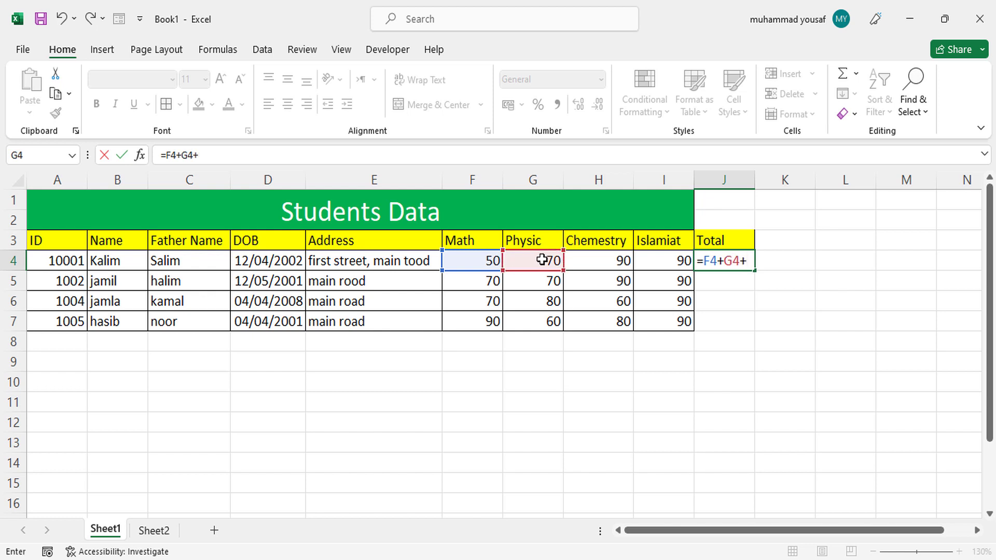
pyautogui.click(576, 260)
pyautogui.write('+')
pyautogui.click(653, 260)
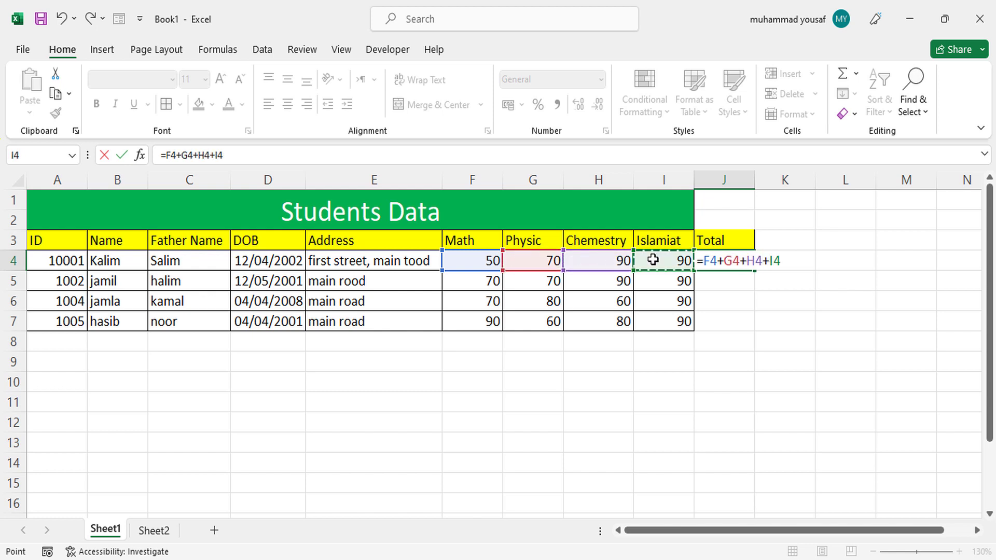
pyautogui.press('Return')
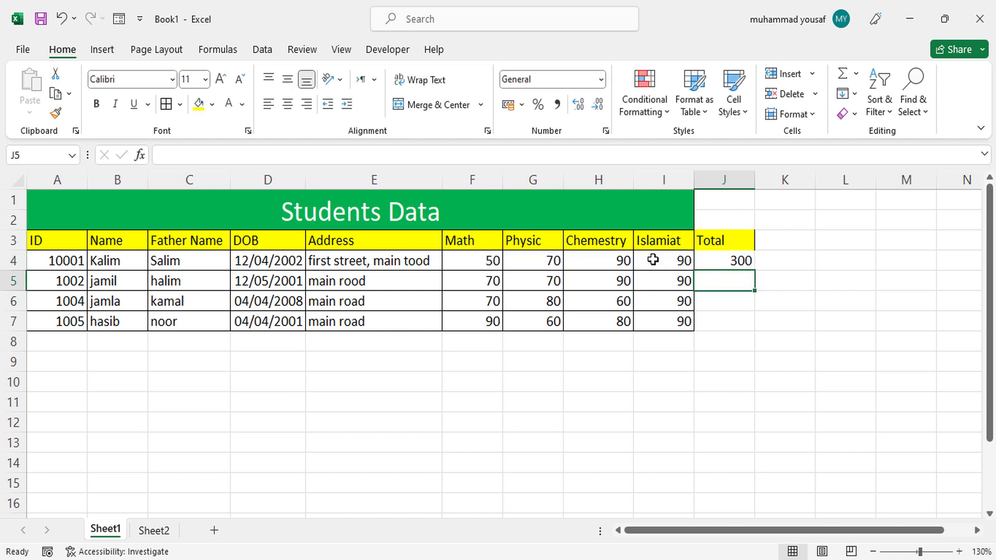
# - Fill the total formula from J4 down to J7 and apply all borders to J3:J7
pyautogui.click(726, 263)
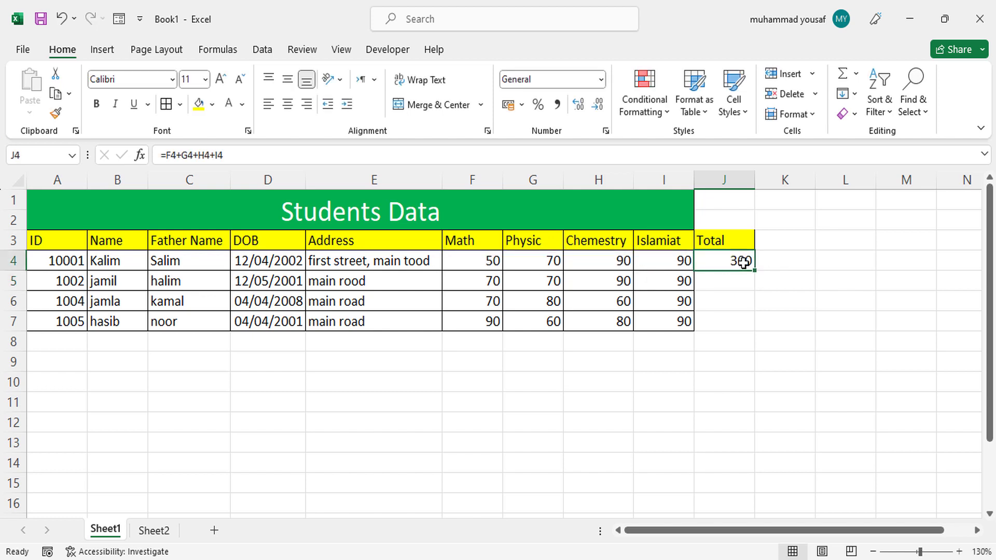
pyautogui.moveTo(754, 270); pyautogui.dragTo(748, 333)
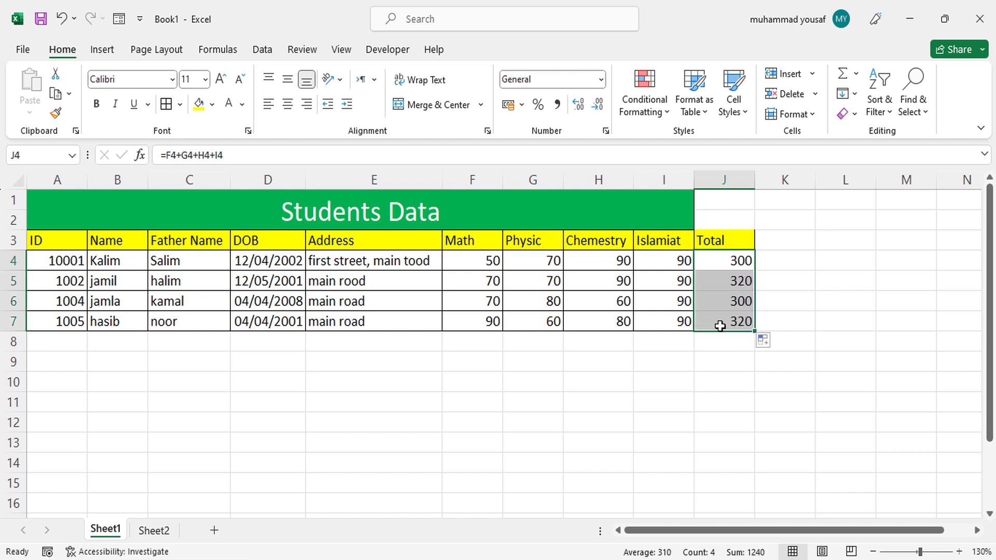
pyautogui.click(719, 360)
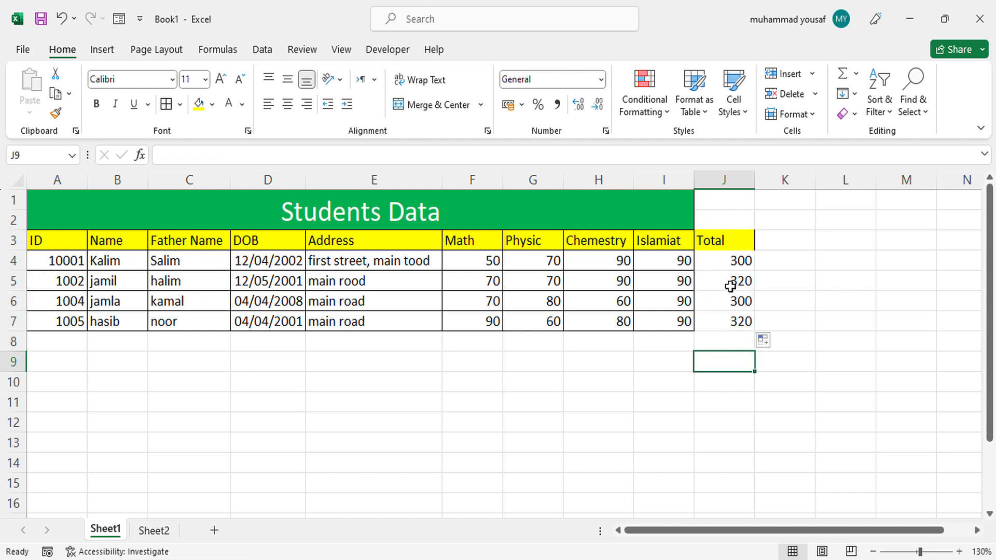
pyautogui.moveTo(723, 242); pyautogui.dragTo(723, 321)
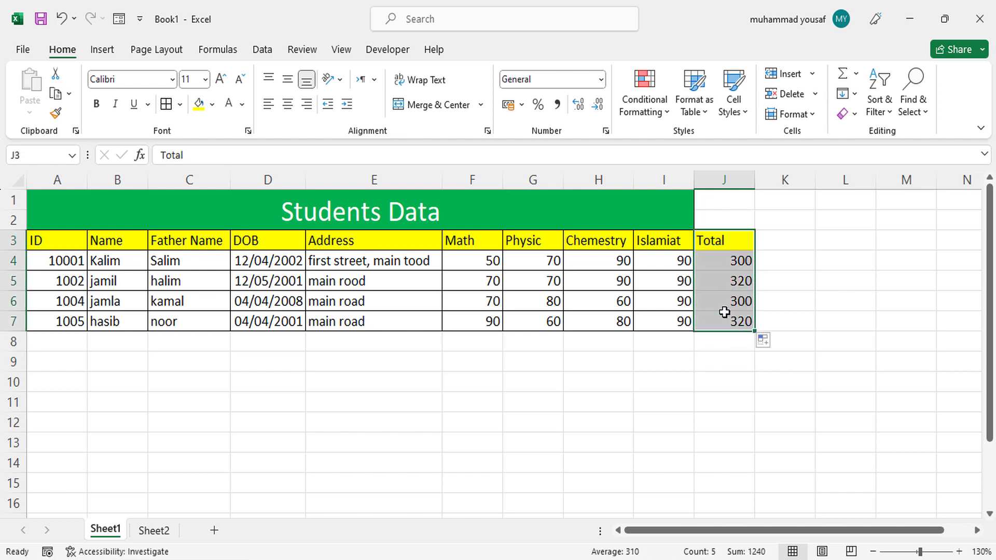
pyautogui.click(166, 105)
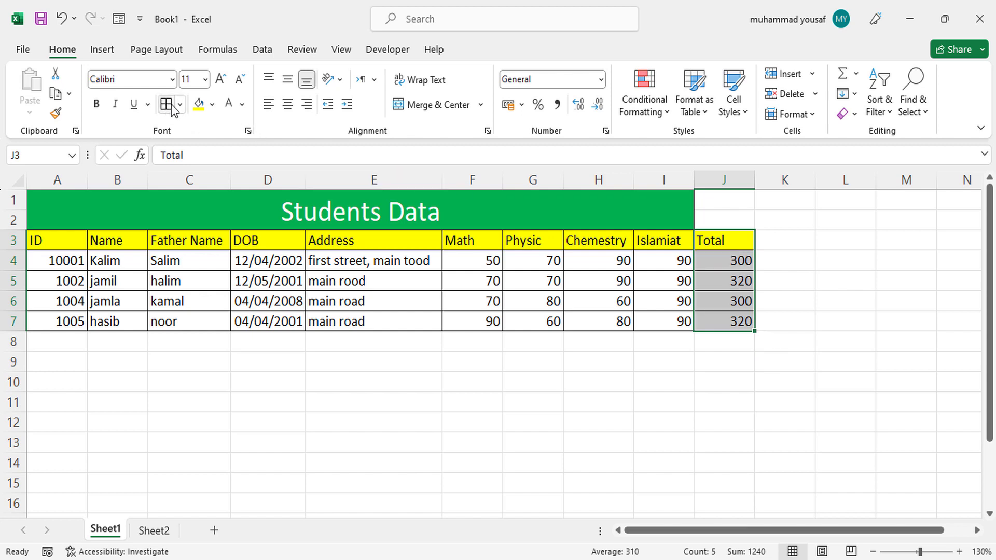
# - Extend the Students Data title over the Total column by unmerging it and merging and centering A1:J2
pyautogui.click(707, 204)
pyautogui.moveTo(707, 203); pyautogui.dragTo(707, 214)
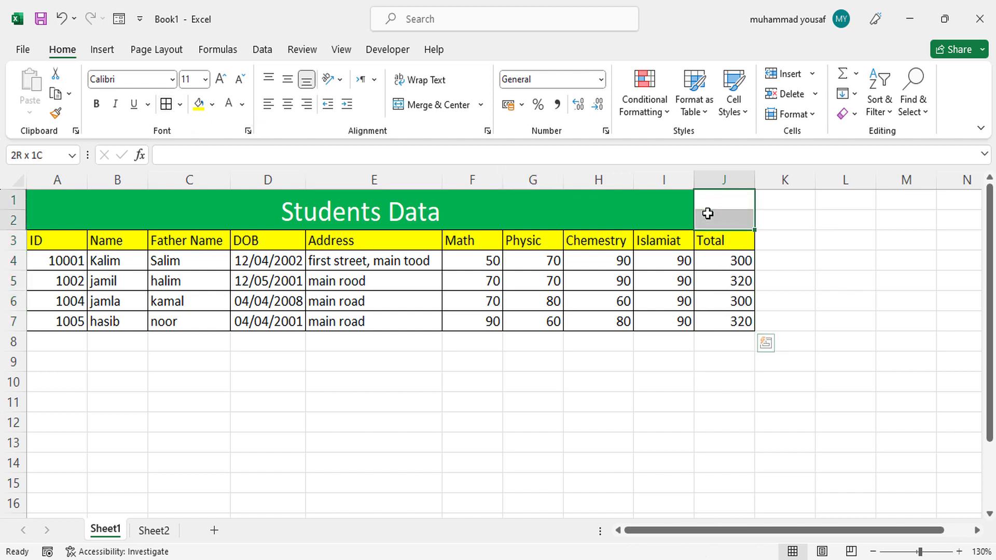
pyautogui.click(444, 104)
pyautogui.moveTo(674, 210); pyautogui.dragTo(698, 207)
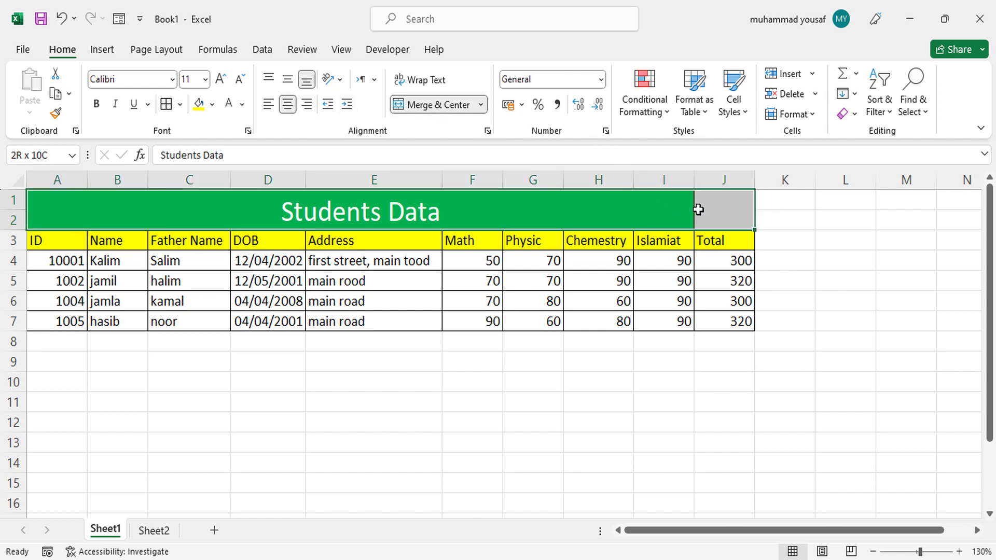
pyautogui.click(419, 106)
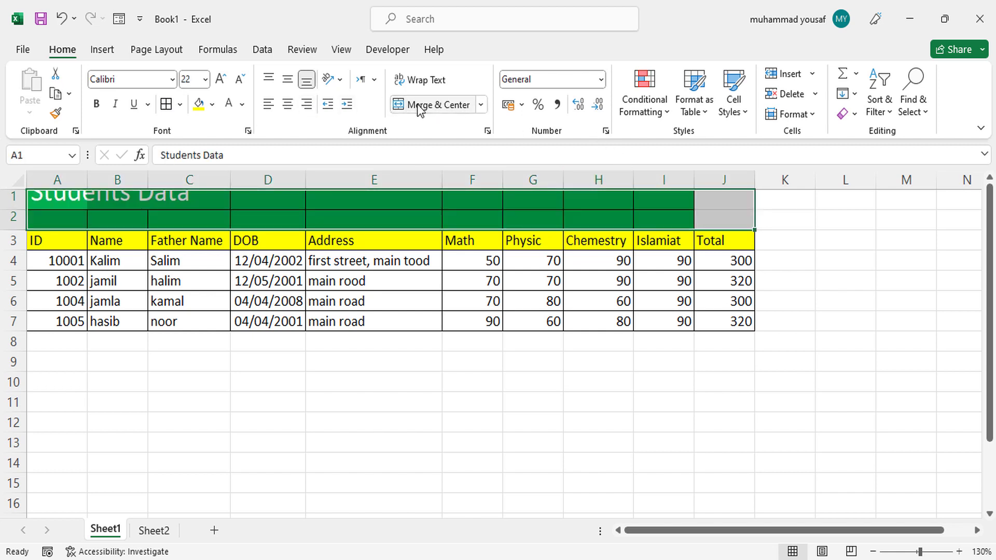
pyautogui.click(419, 105)
pyautogui.click(722, 304)
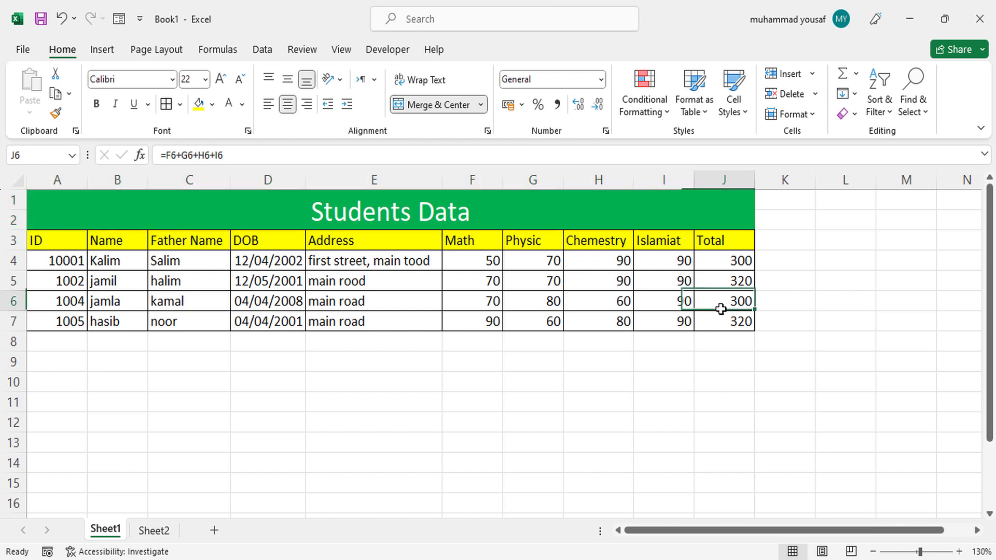
pyautogui.click(725, 337)
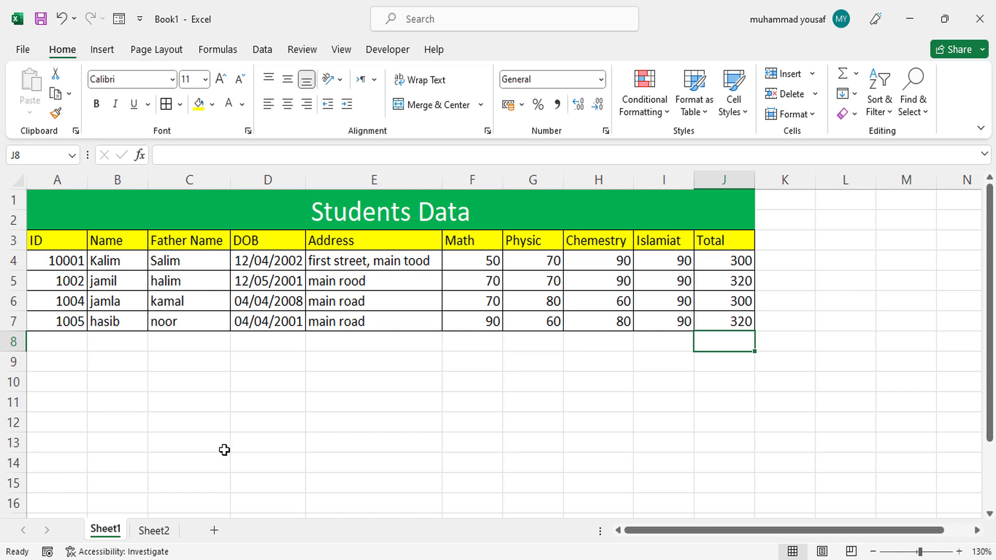
# - Switch to Sheet2 and add borders around all cells of the salary table in A1:C5
pyautogui.click(161, 534)
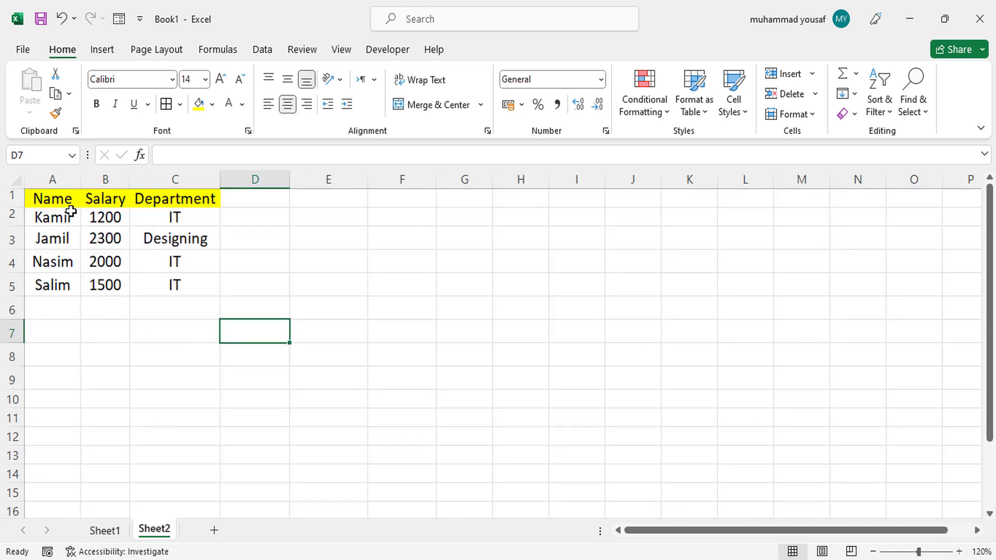
pyautogui.moveTo(60, 201); pyautogui.dragTo(206, 293)
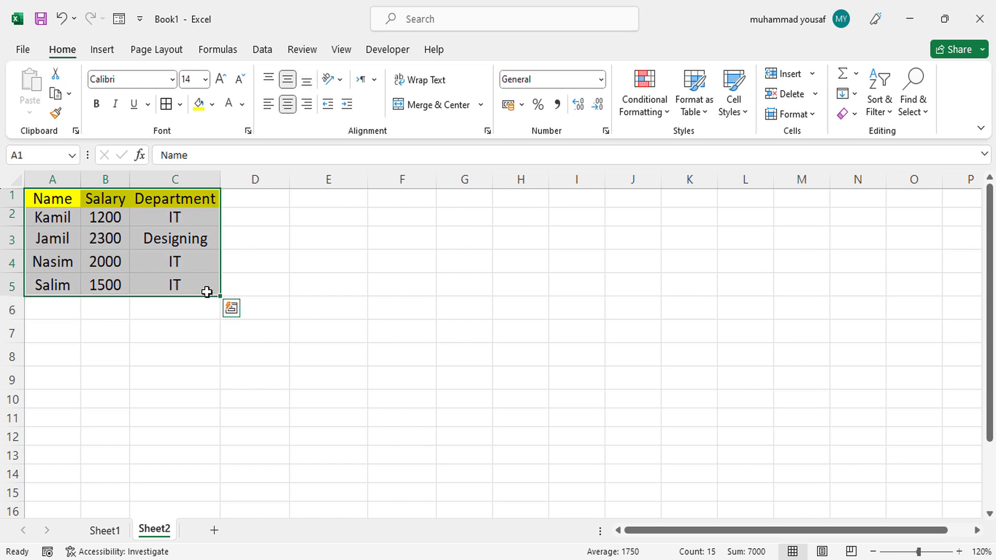
pyautogui.click(150, 236)
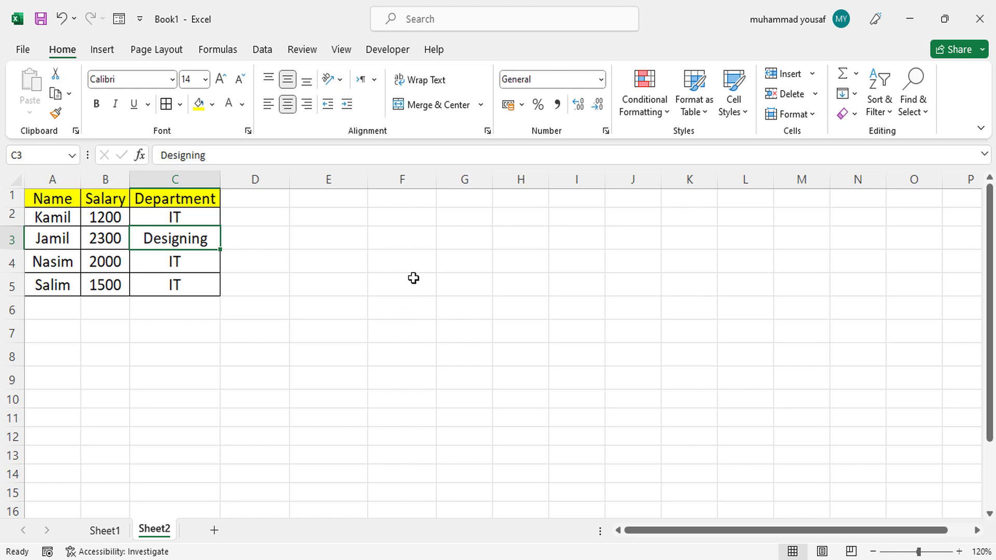
pyautogui.click(417, 260)
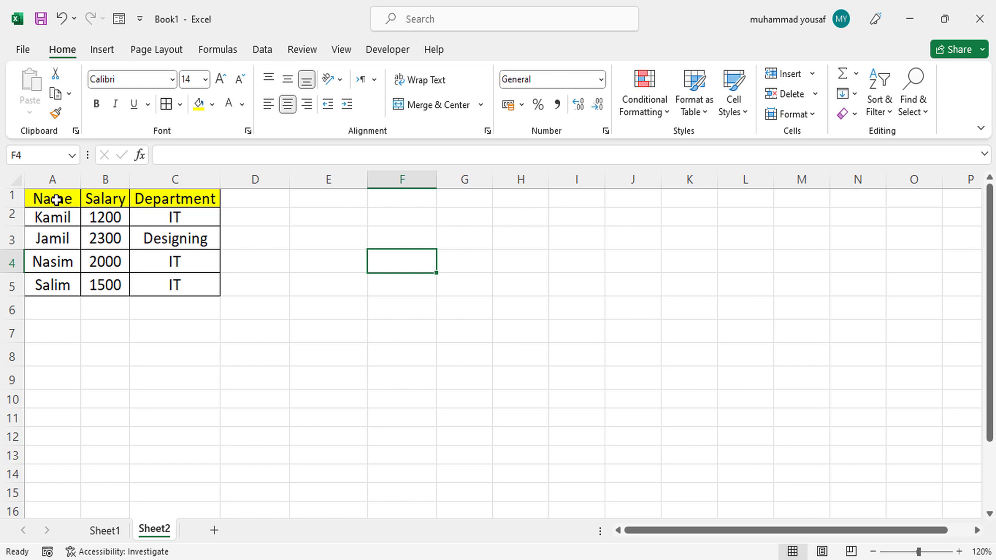
# - Copy the table A1:C5 and paste it at F2 with Paste Special using the Transpose option
pyautogui.moveTo(55, 198); pyautogui.dragTo(197, 284)
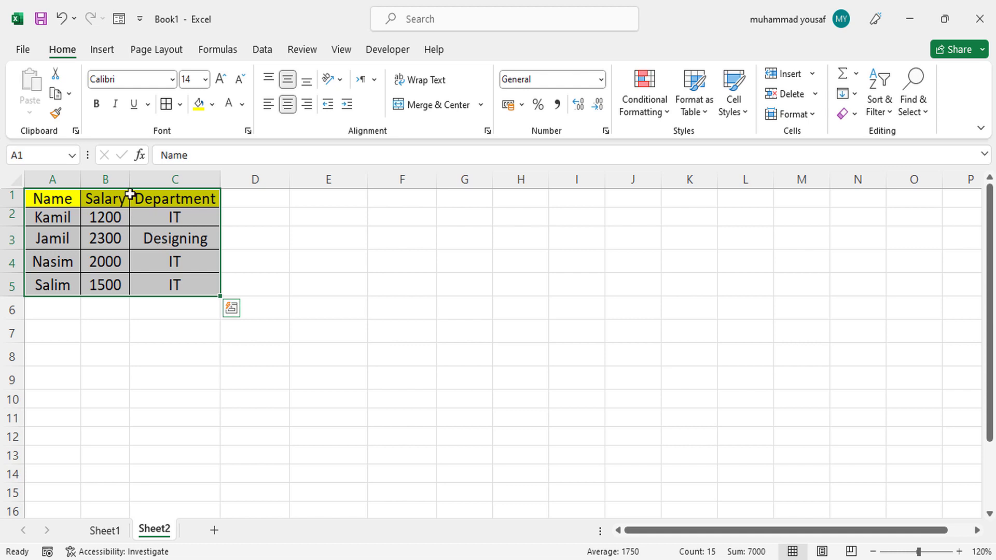
pyautogui.hotkey('ctrl', 'c')
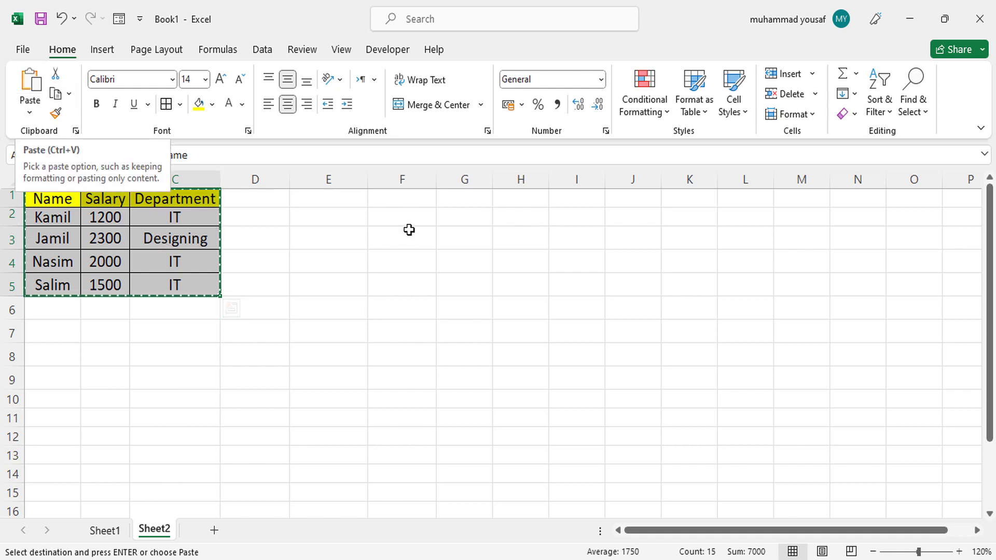
pyautogui.click(392, 217)
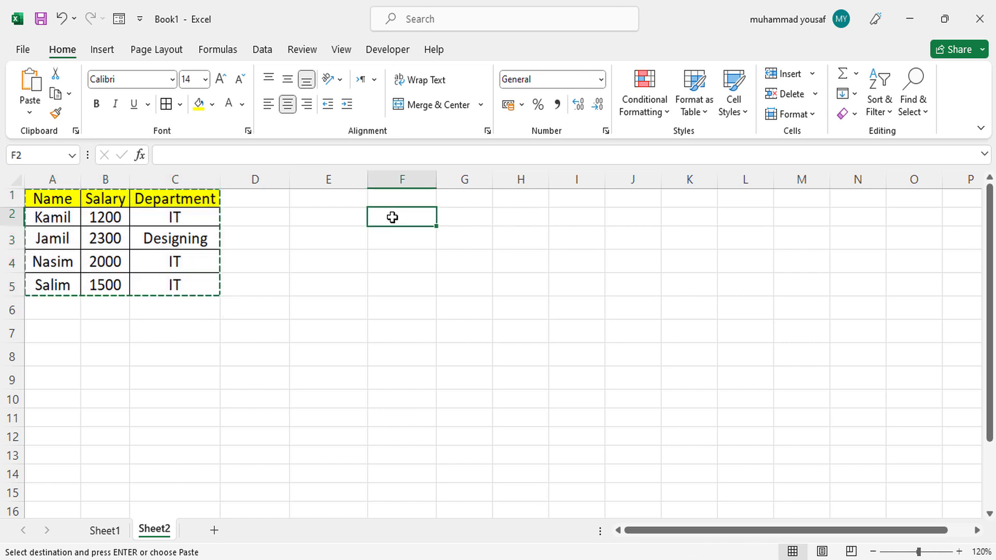
pyautogui.click(31, 112)
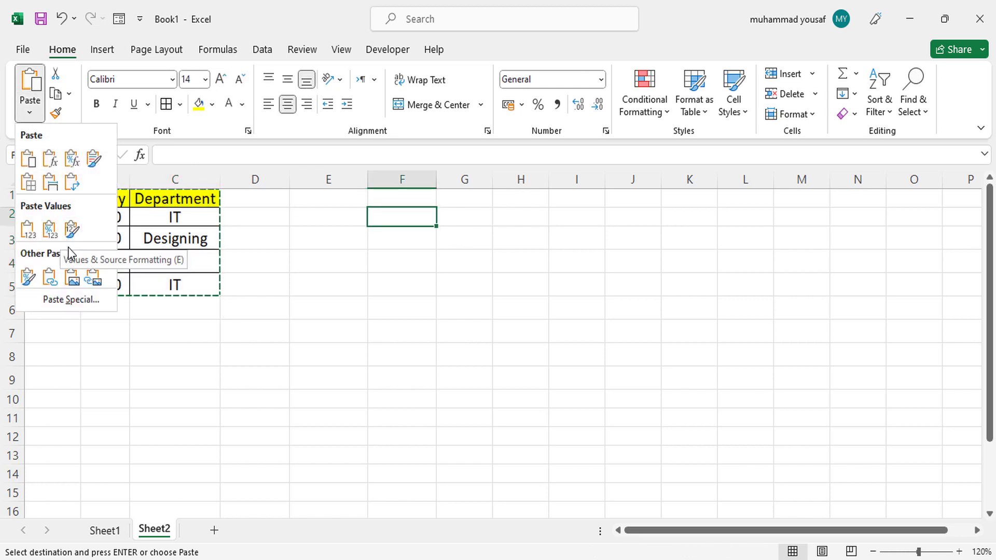
pyautogui.click(67, 300)
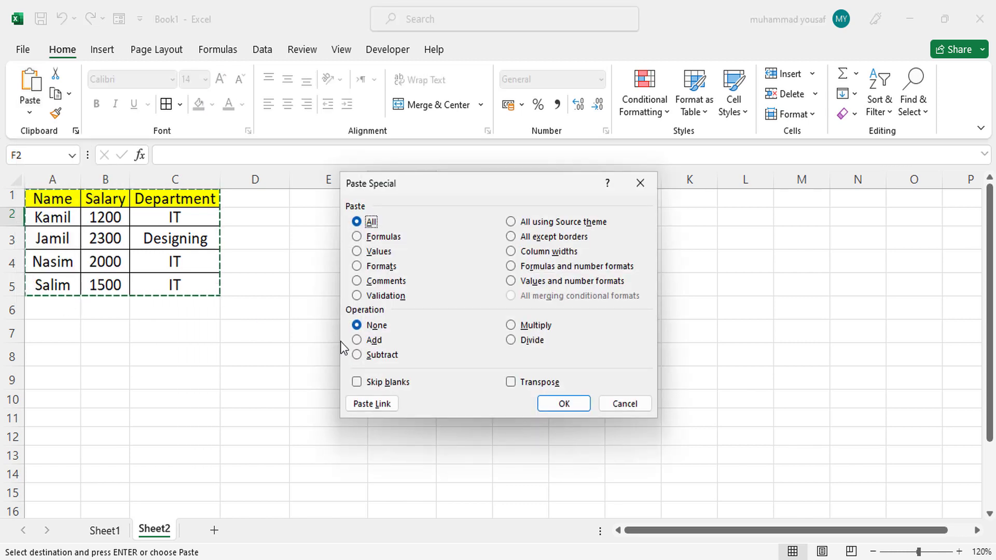
pyautogui.click(534, 384)
pyautogui.click(570, 406)
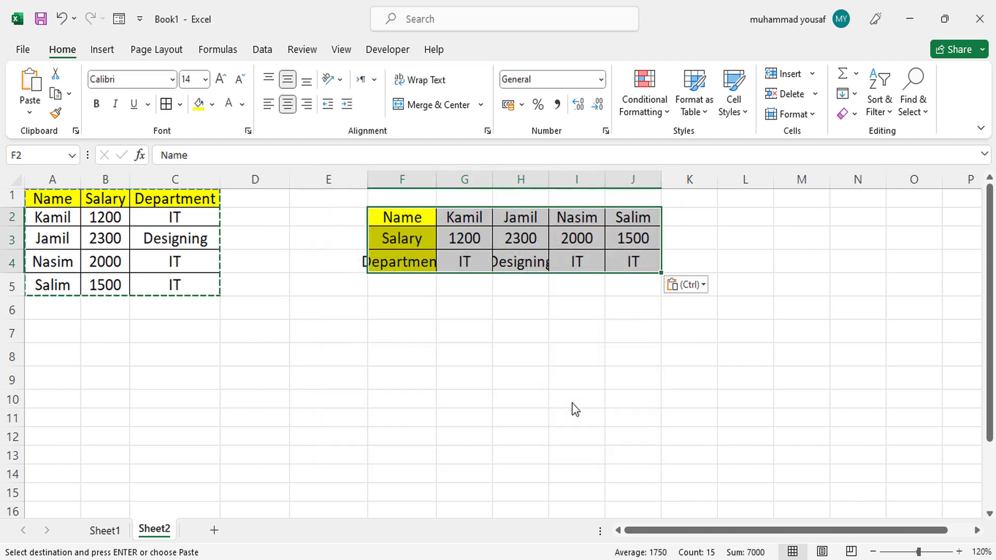
# - Fit the widths of columns G, H and F to the contents of the transposed table
pyautogui.click(518, 307)
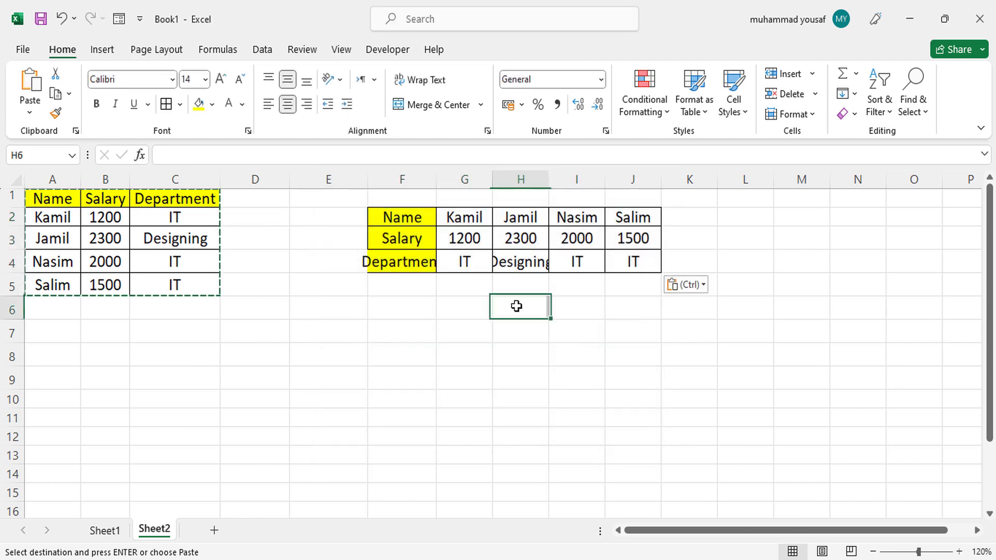
pyautogui.doubleClick(491, 179)
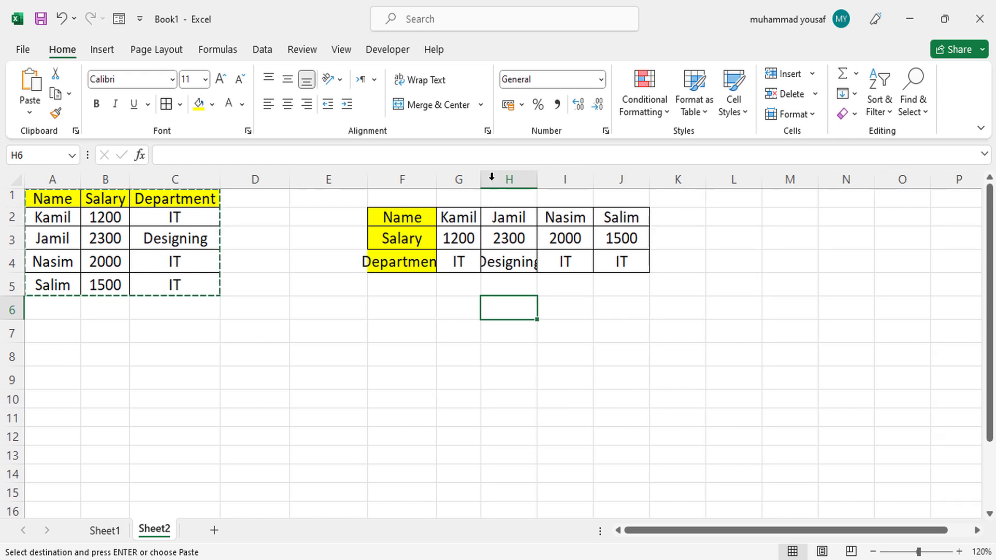
pyautogui.doubleClick(540, 181)
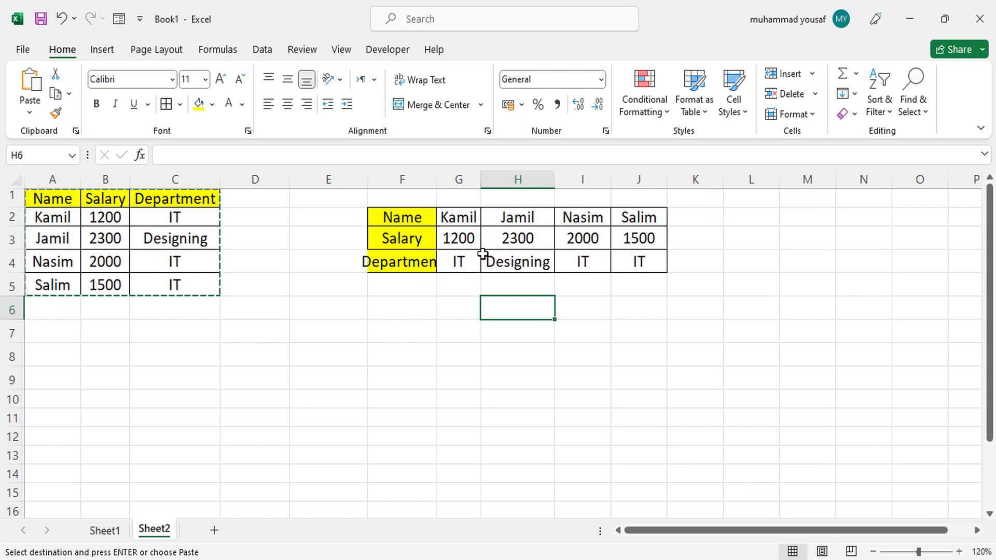
pyautogui.doubleClick(437, 179)
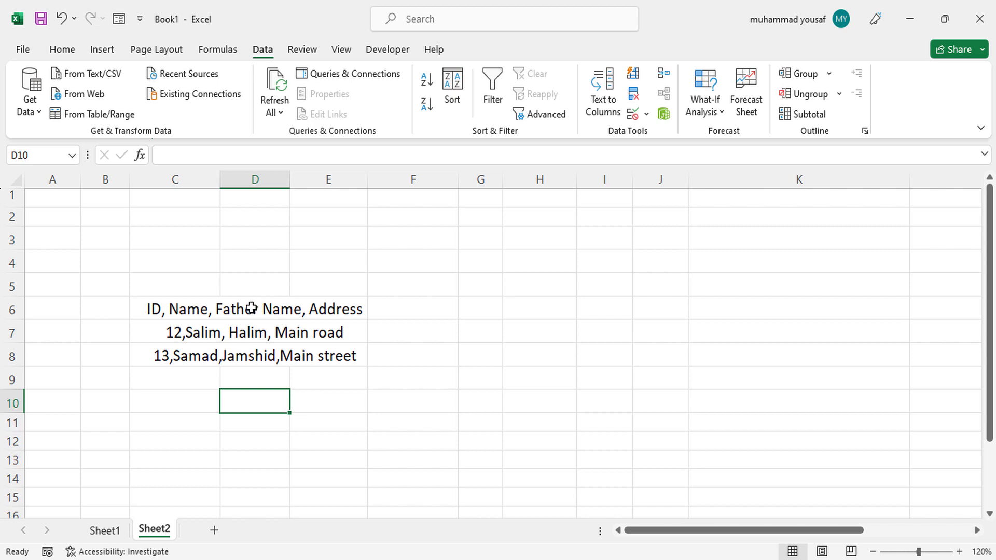
# - Split the comma-separated text in D6:D8 with Text to Columns, using the Delimited type, comma delimiter and General column format
pyautogui.moveTo(257, 309); pyautogui.dragTo(255, 355)
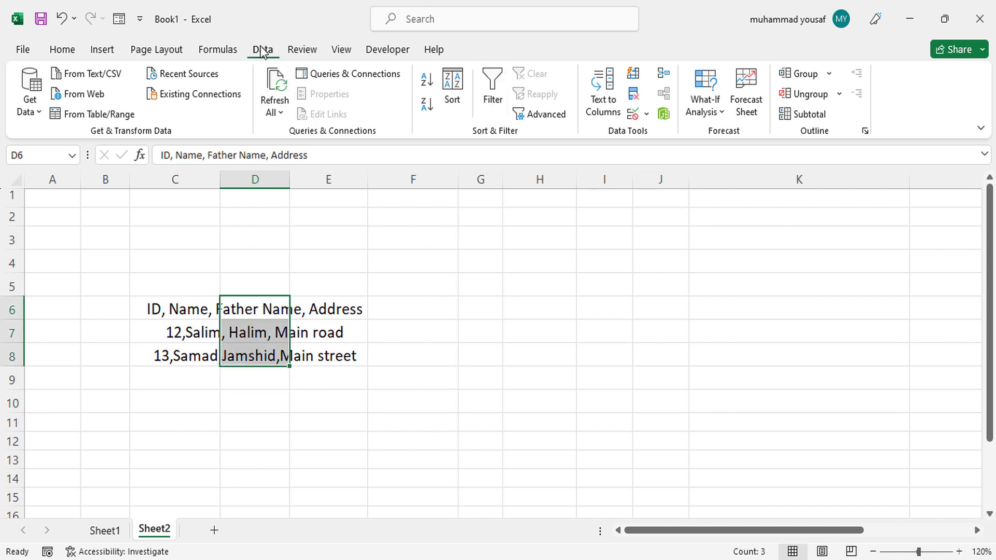
pyautogui.click(607, 111)
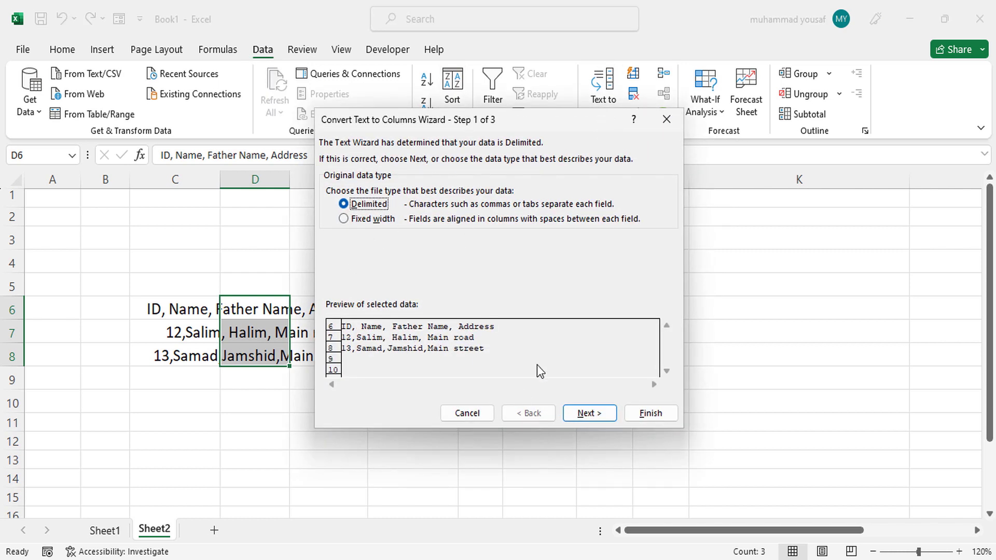
pyautogui.click(588, 415)
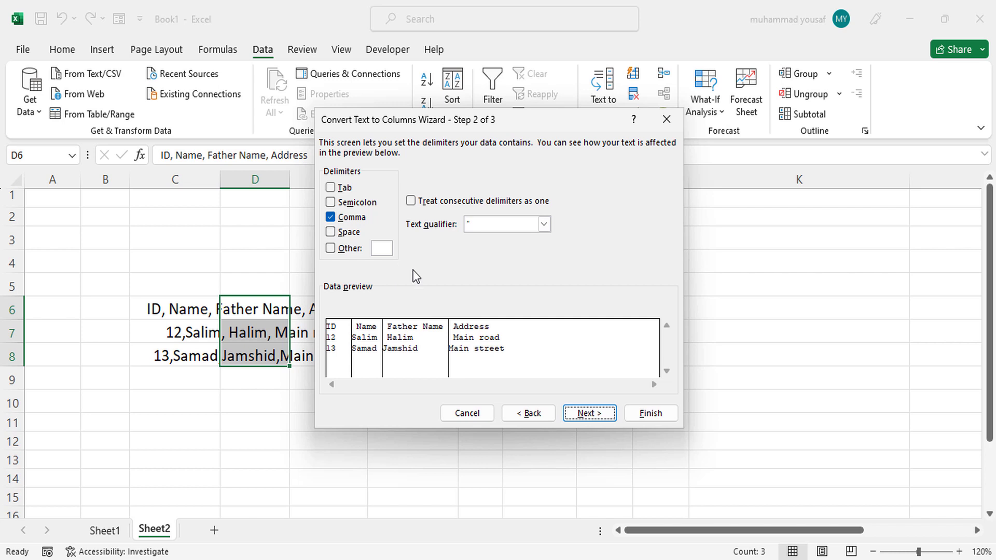
pyautogui.click(584, 413)
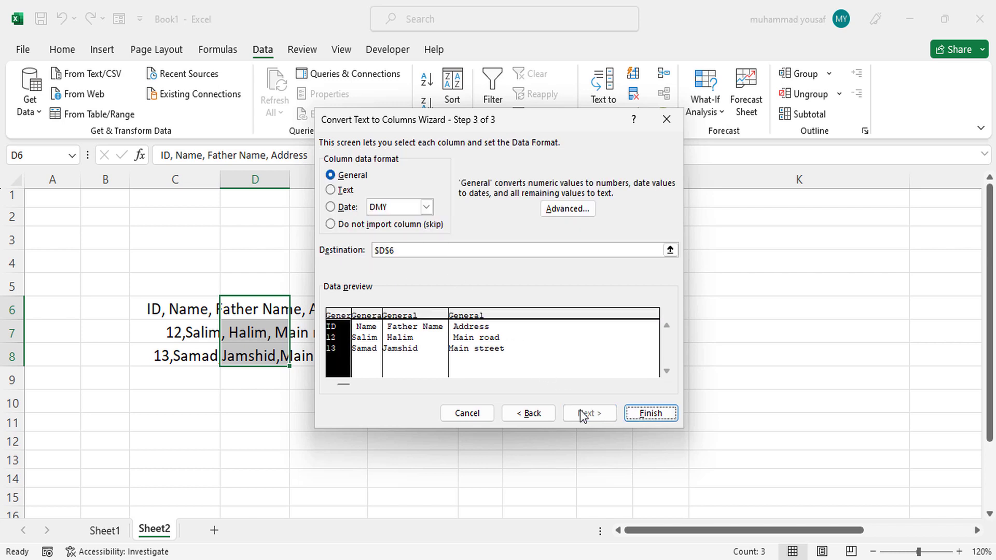
pyautogui.click(649, 414)
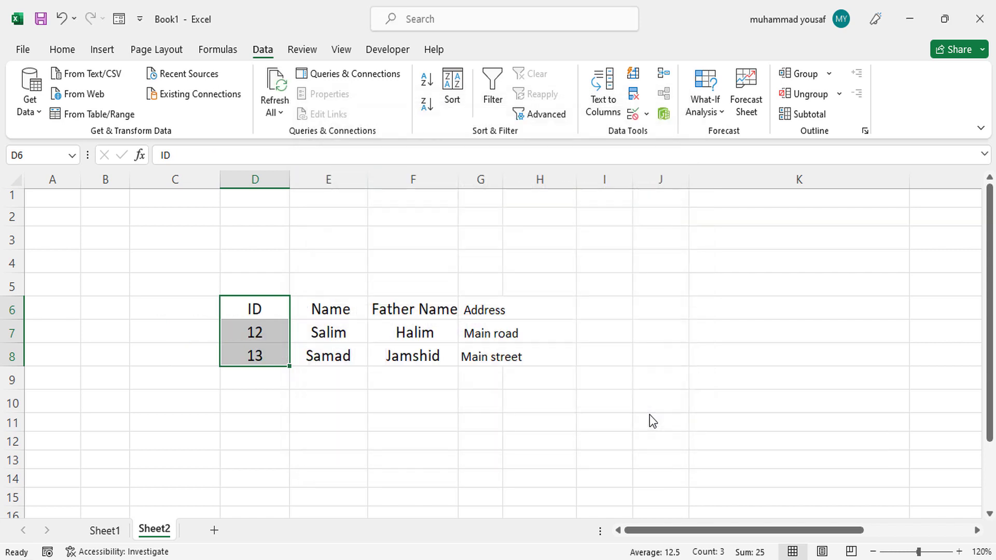
# - Fit the width of column G to the address entries of the split data
pyautogui.click(398, 318)
pyautogui.moveTo(275, 310); pyautogui.dragTo(517, 356)
pyautogui.click(517, 356)
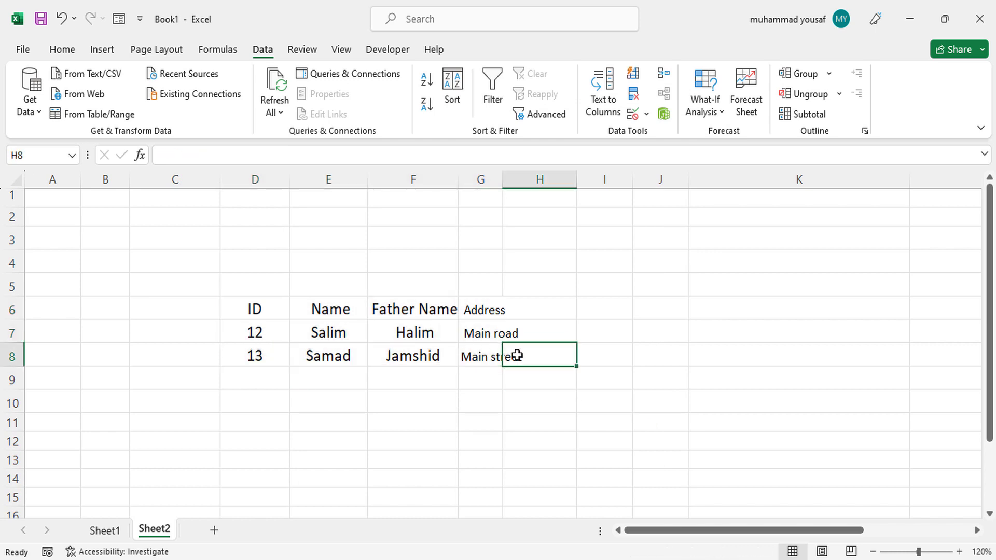
pyautogui.doubleClick(502, 184)
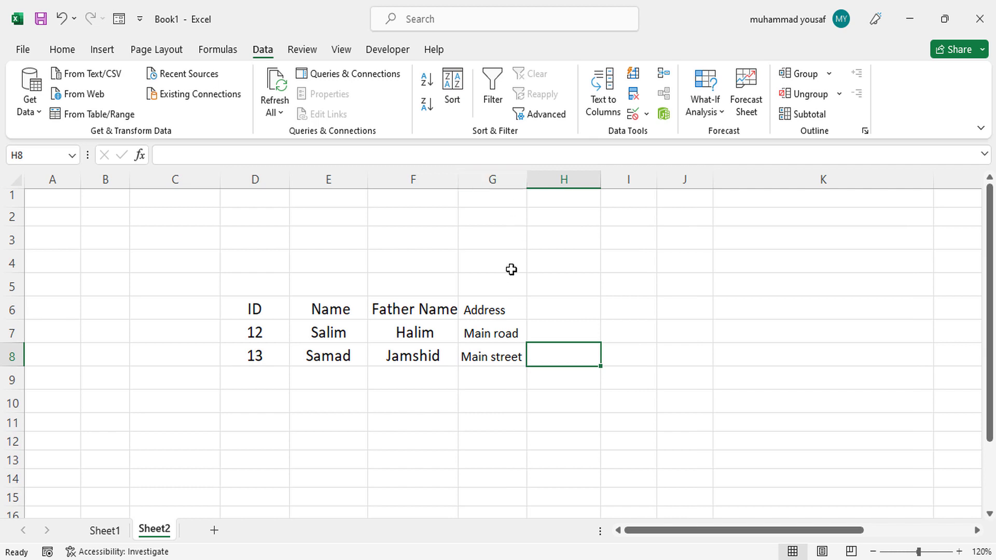
pyautogui.click(418, 340)
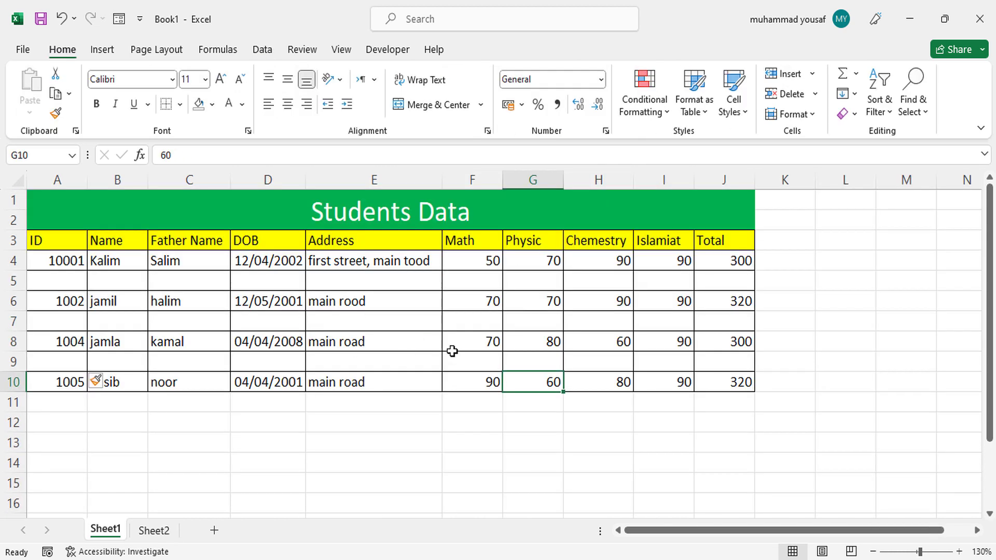
# - On Sheet1, select the blank cells within A1:J10 using Go To Special with the Blanks option, and delete their sheet rows
pyautogui.click(480, 350)
pyautogui.click(458, 386)
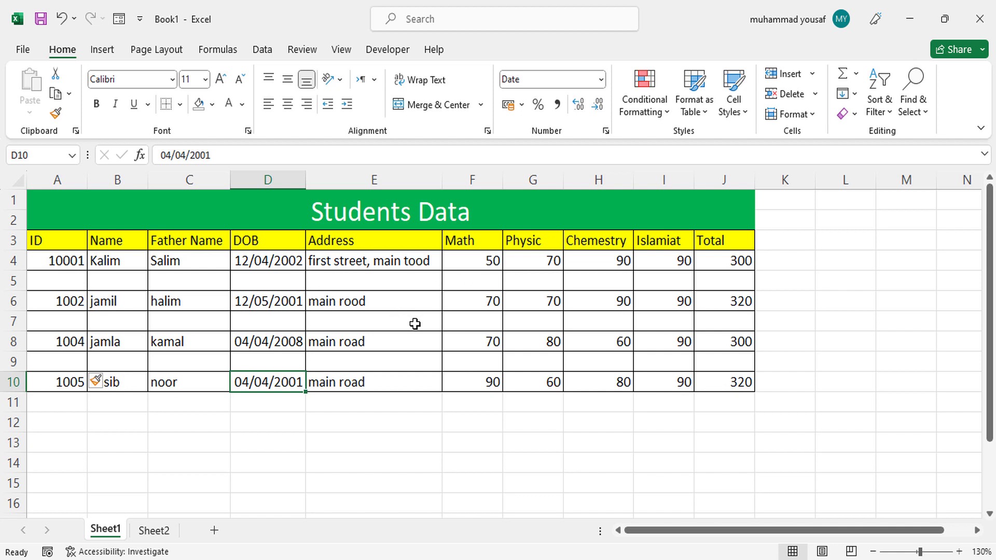
pyautogui.moveTo(55, 216); pyautogui.dragTo(567, 382)
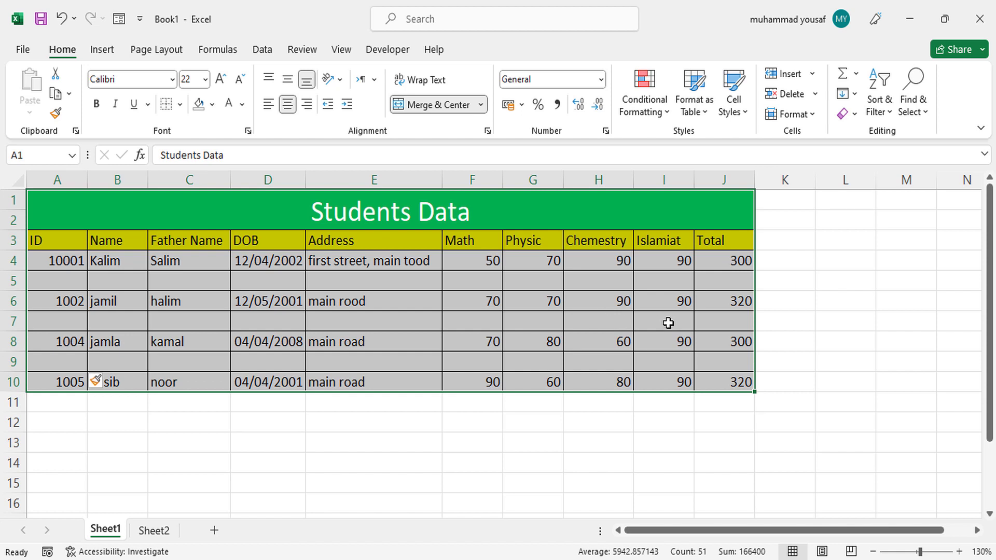
pyautogui.hotkey('ctrl', 'g')
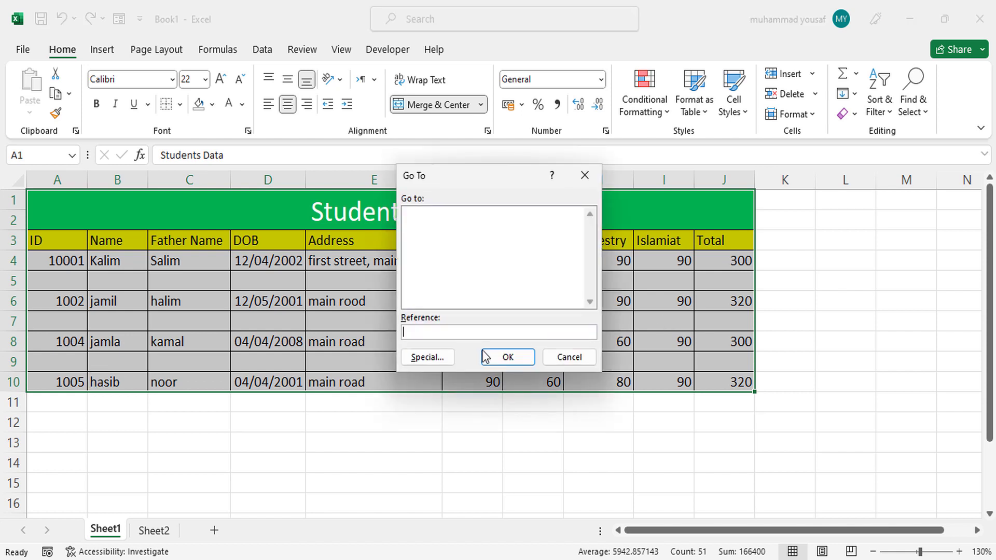
pyautogui.click(431, 357)
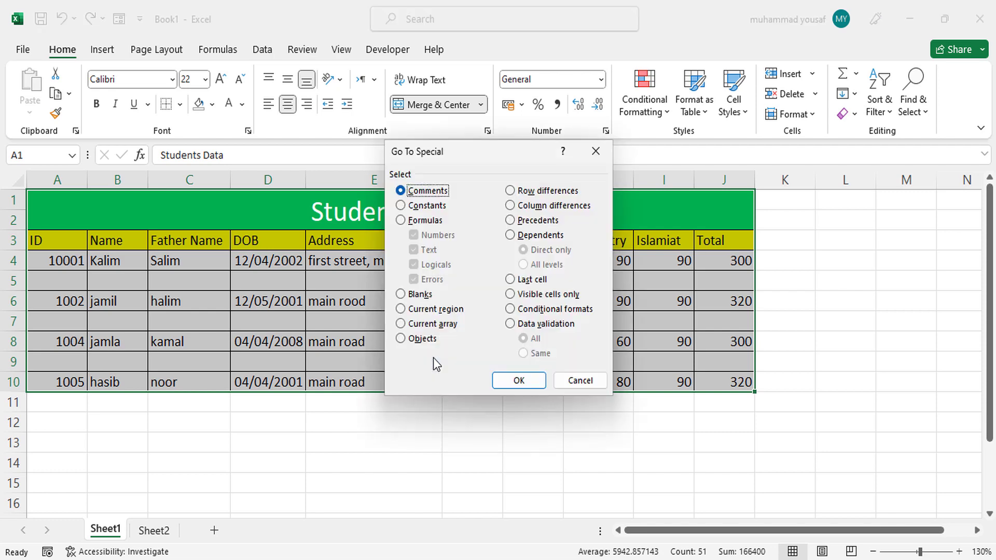
pyautogui.click(413, 295)
pyautogui.click(535, 383)
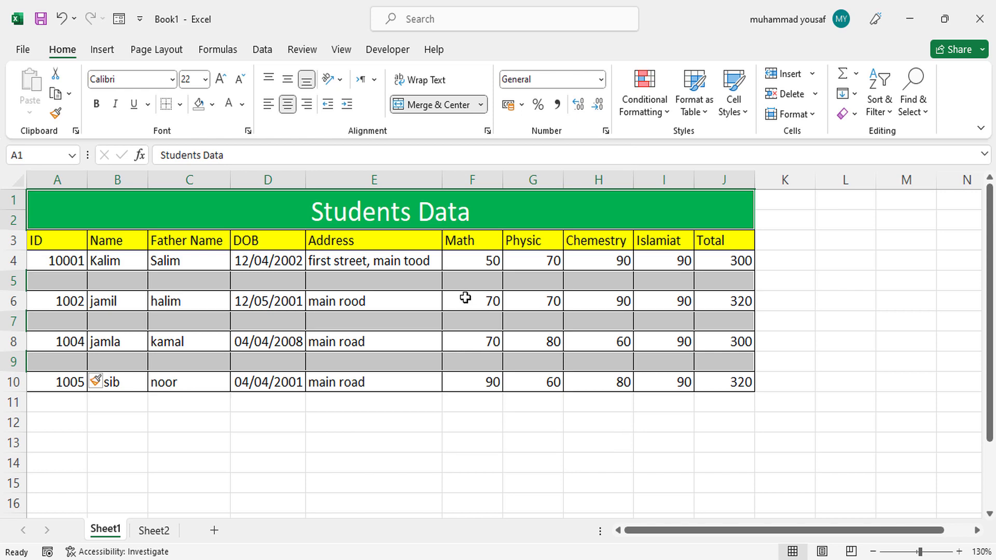
pyautogui.click(817, 94)
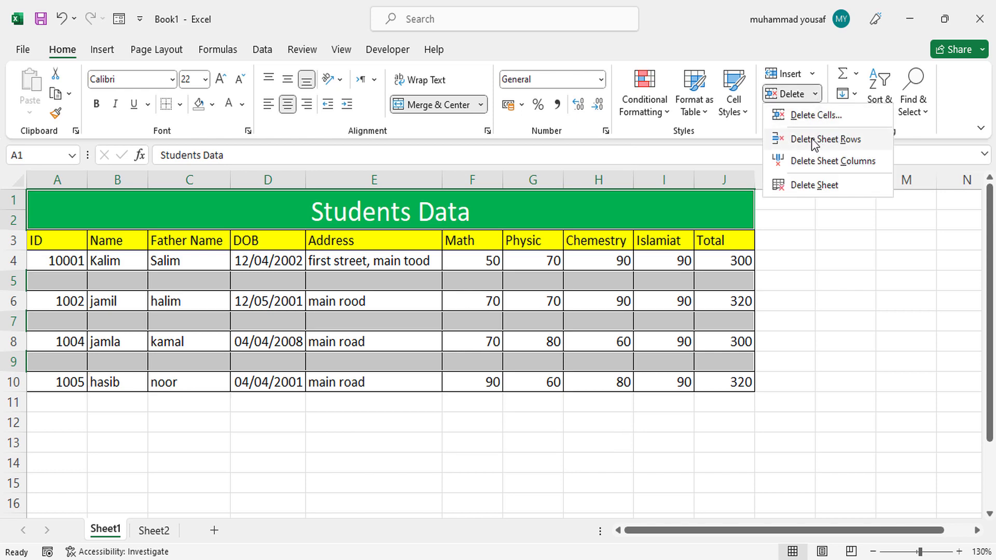
pyautogui.click(816, 140)
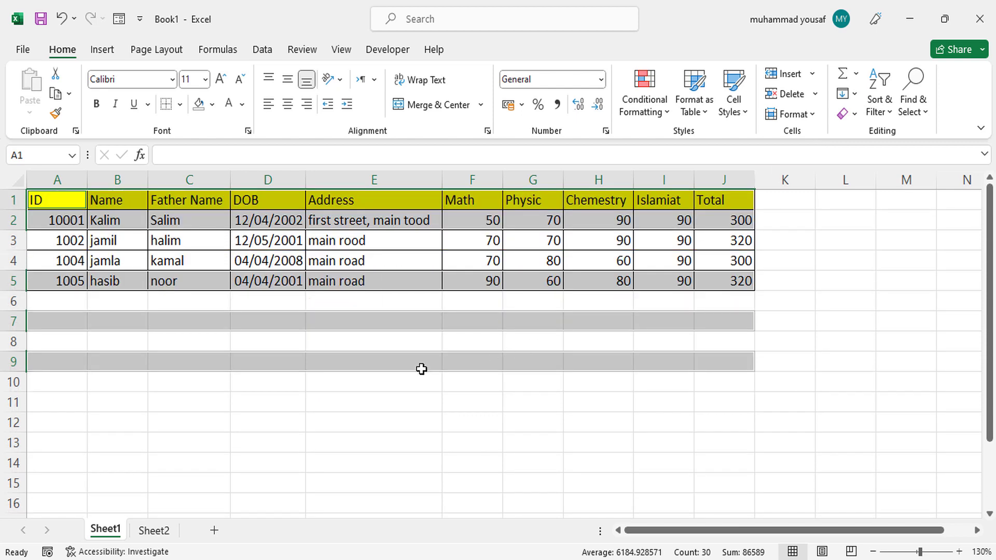
pyautogui.click(422, 368)
pyautogui.click(990, 306)
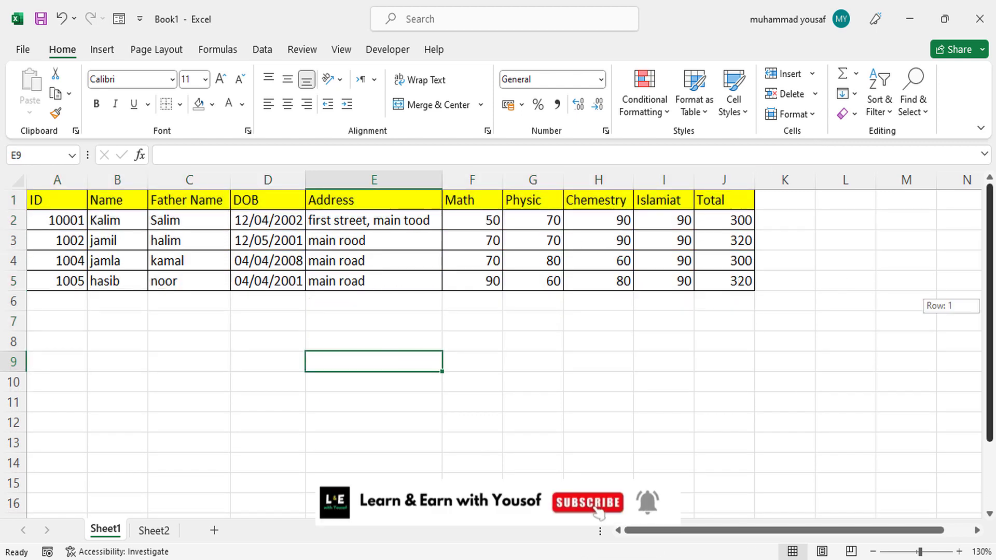